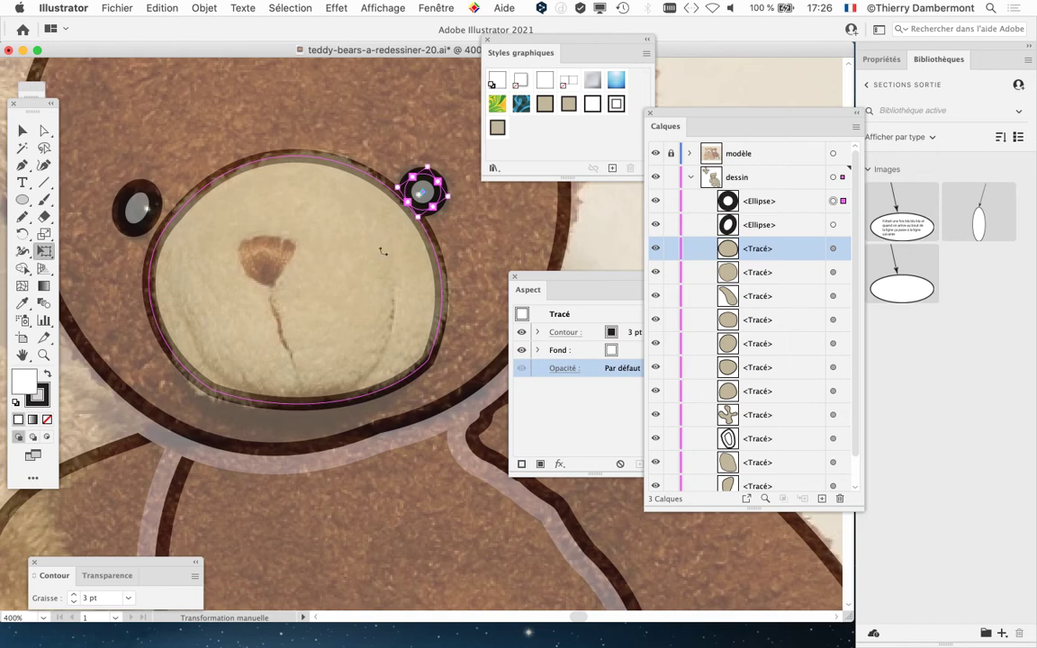
# Step: Switch from Free Transform back to the Selection tool and zoom out to 200% to see the bear
pyautogui.moveTo(32, 99); pyautogui.dragTo(321, 86)
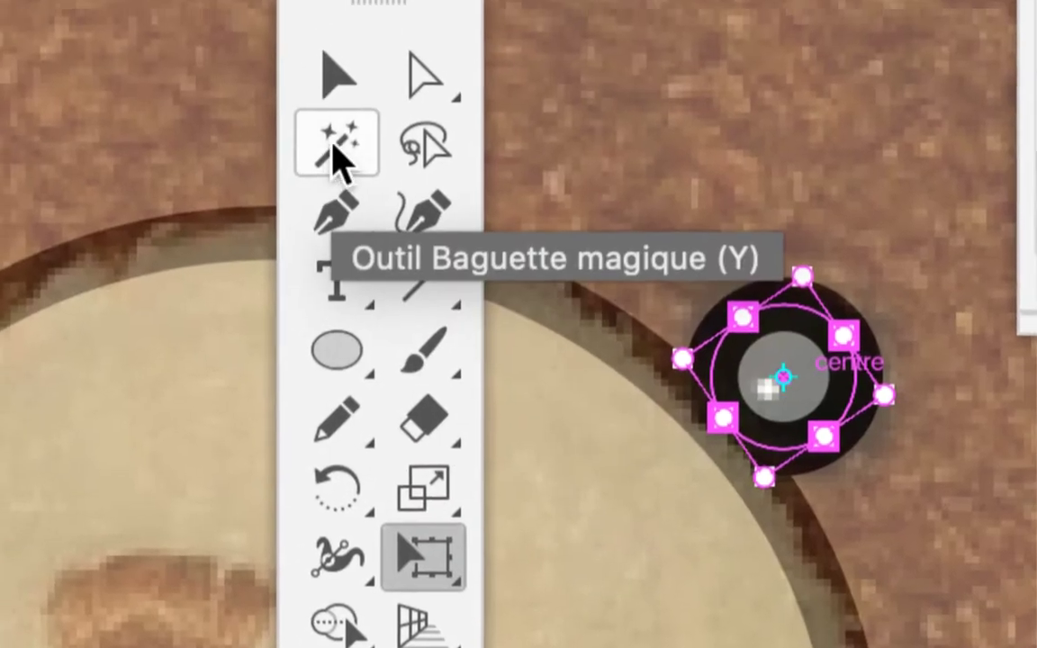
pyautogui.click(337, 143)
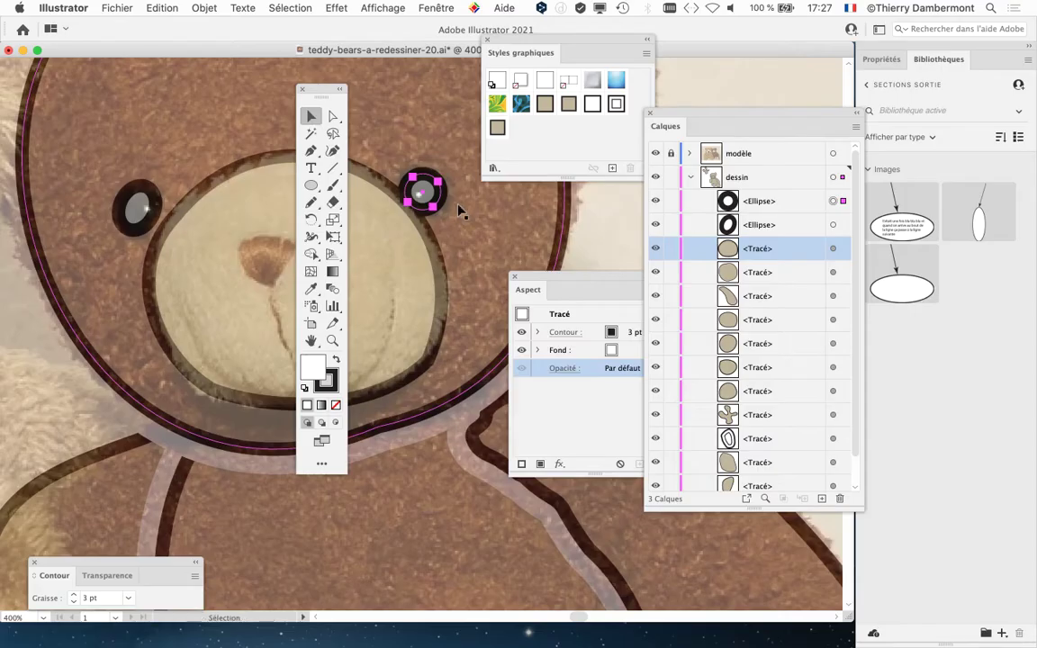
pyautogui.moveTo(334, 87); pyautogui.dragTo(51, 93)
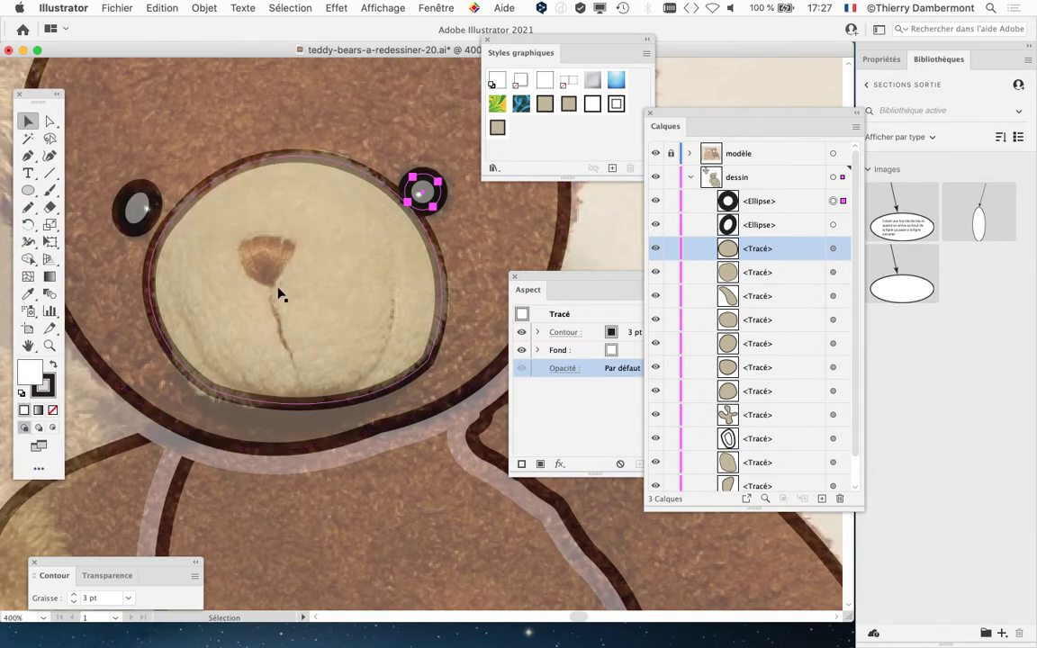
pyautogui.scroll(-1, 279, 297)
pyautogui.scroll(-1, 279, 297)
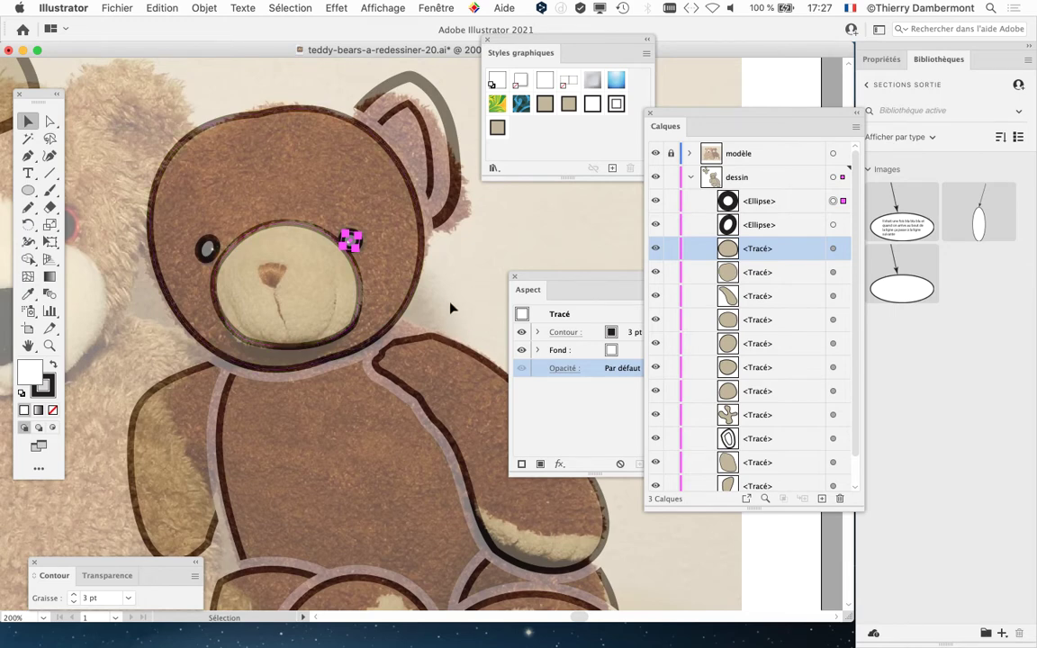
# Step: Pan down to the bear's arm and feet and move the Styles graphiques panel aside
pyautogui.scroll(-5, 450, 301)
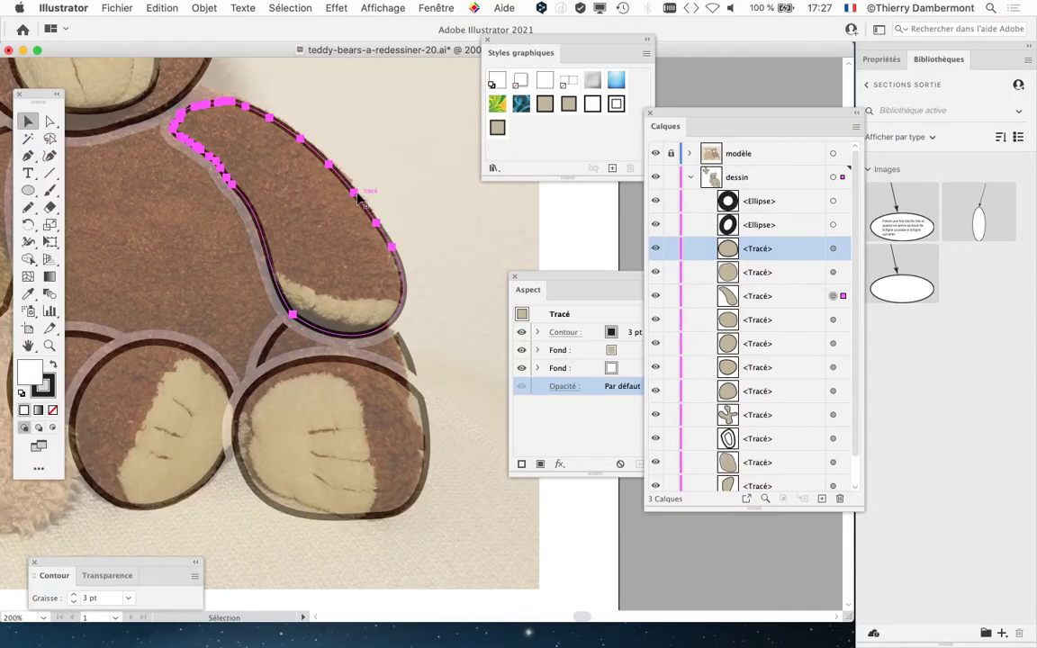
pyautogui.moveTo(516, 36)
pyautogui.mouseDown()
pyautogui.moveTo(629, 71)
pyautogui.moveTo(475, 93)
pyautogui.mouseUp()
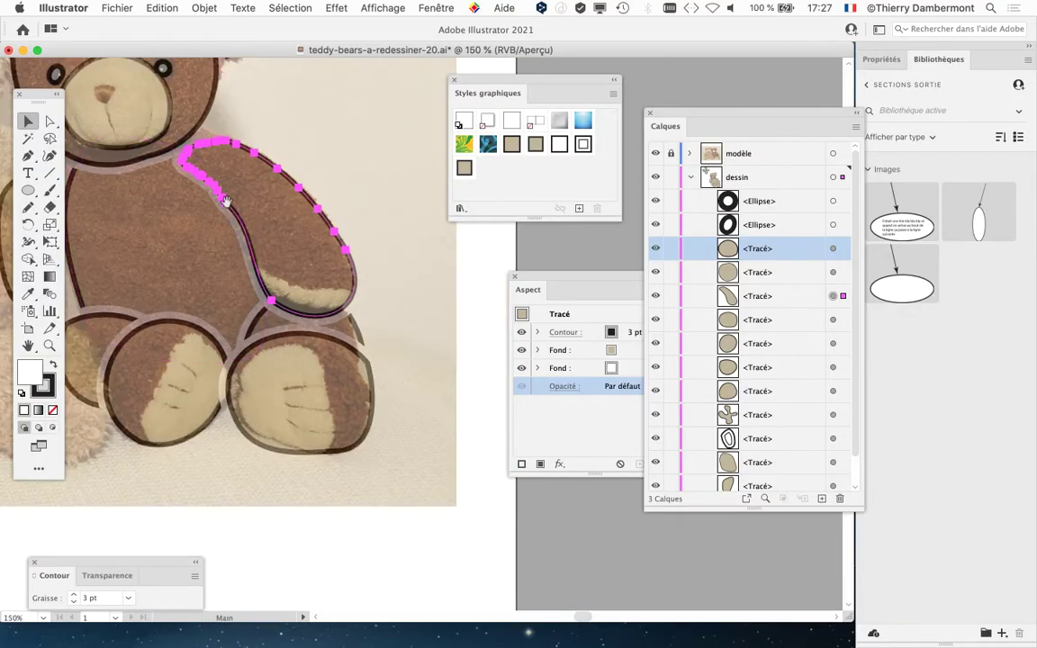
pyautogui.hscroll(-5, 209, 267)
# Step: Use Sélection > Identique > Aspect to select all paths sharing the arm's stroke and fill
pyautogui.moveTo(492, 81); pyautogui.dragTo(597, 70)
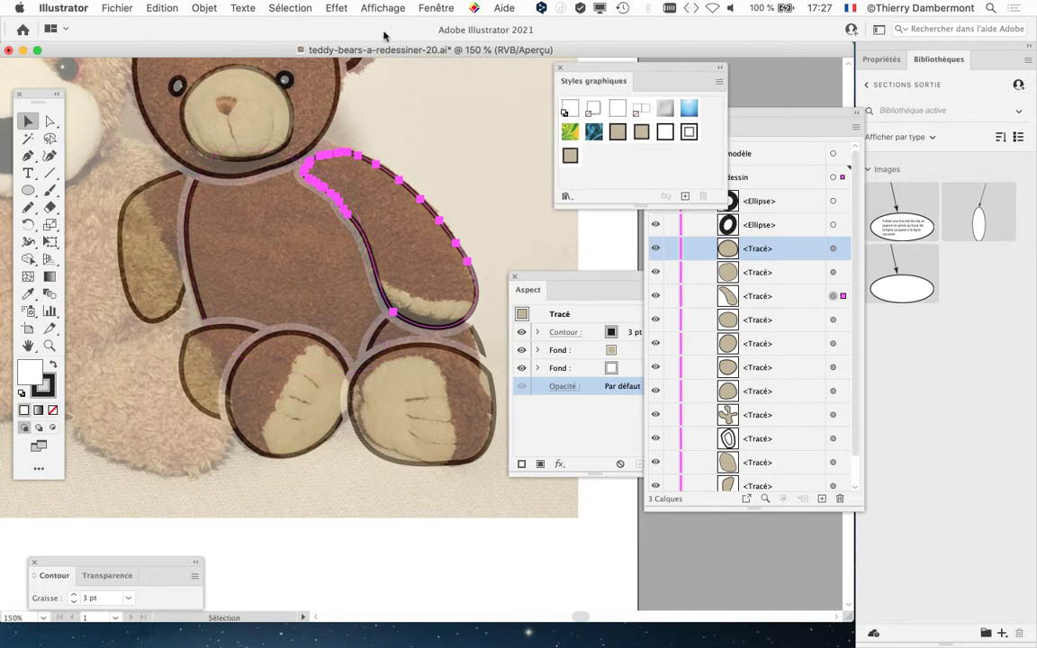
pyautogui.click(290, 9)
pyautogui.moveTo(297, 138)
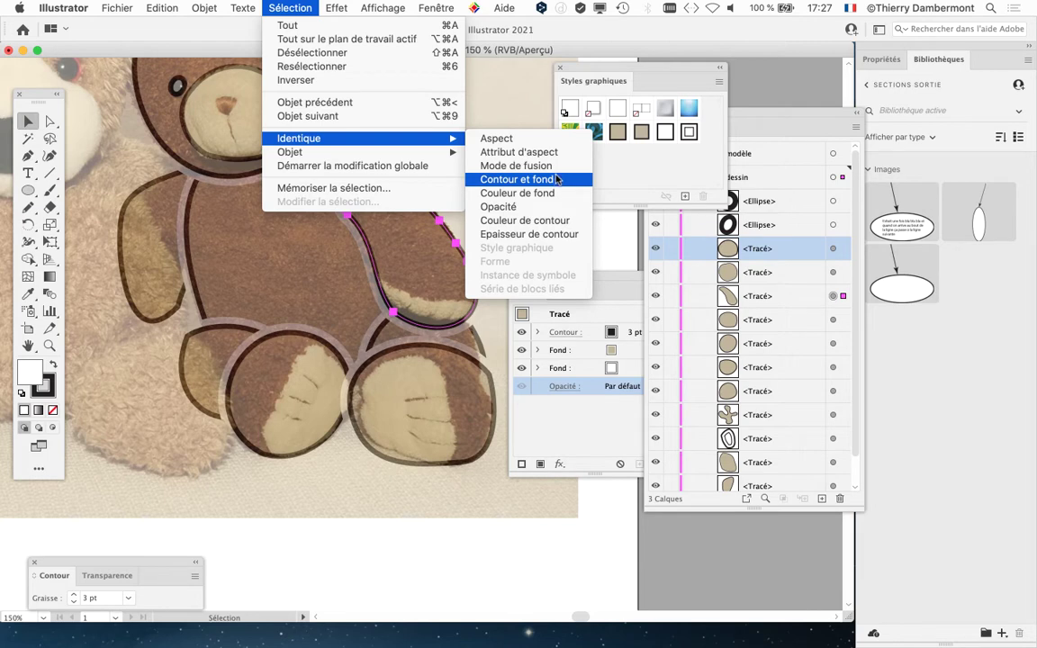
pyautogui.click(499, 137)
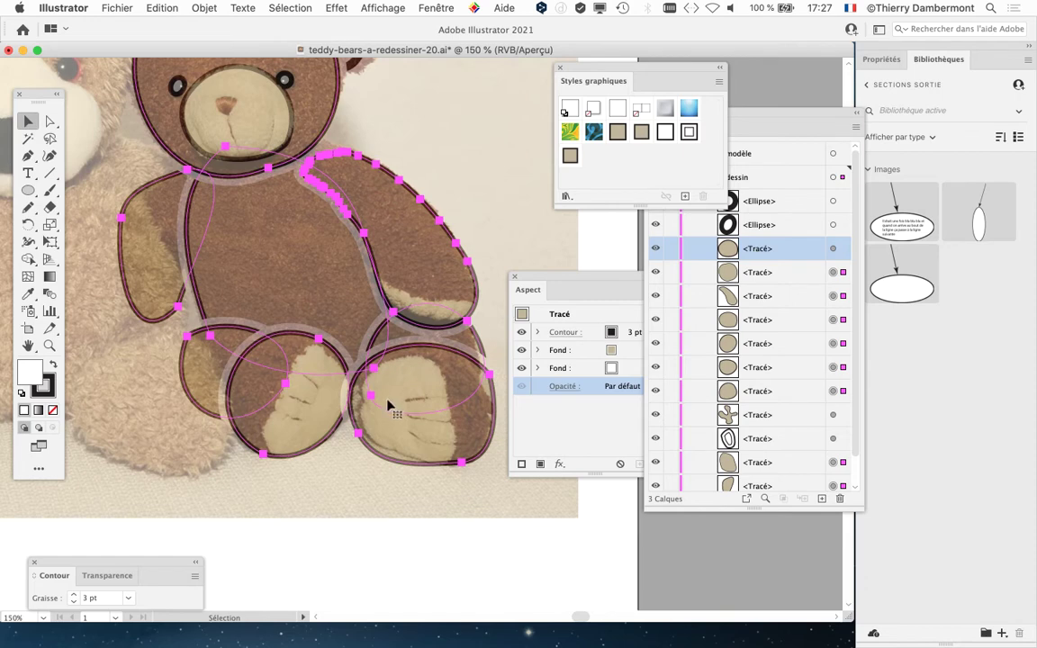
pyautogui.moveTo(543, 278); pyautogui.dragTo(579, 269)
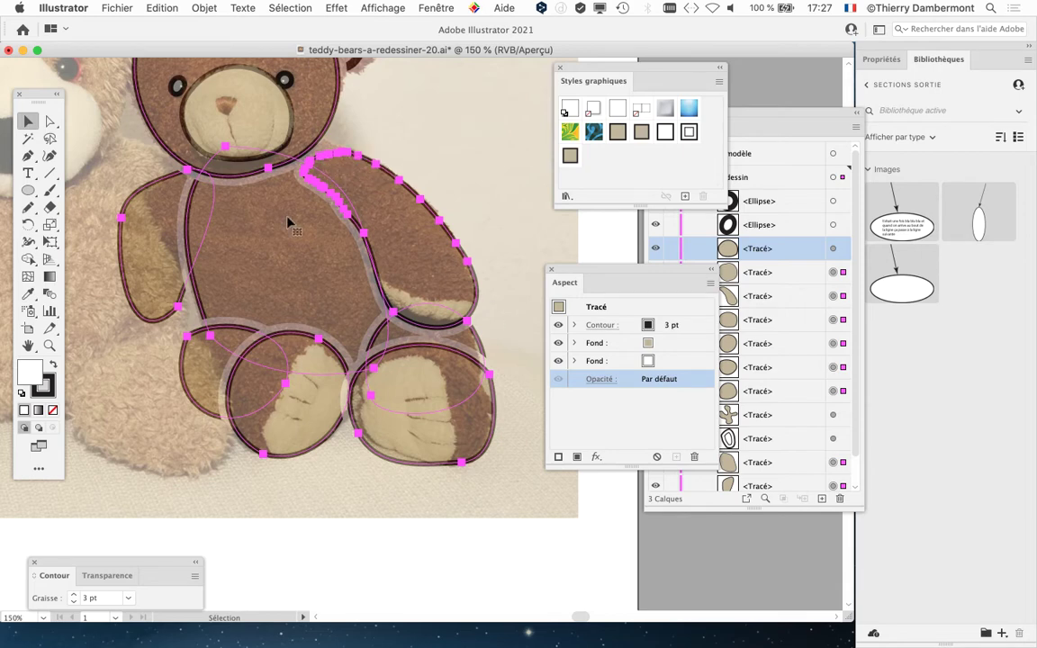
# Step: Hide the selection edges and place the Contour panel next to the drawing
pyautogui.click(297, 8)
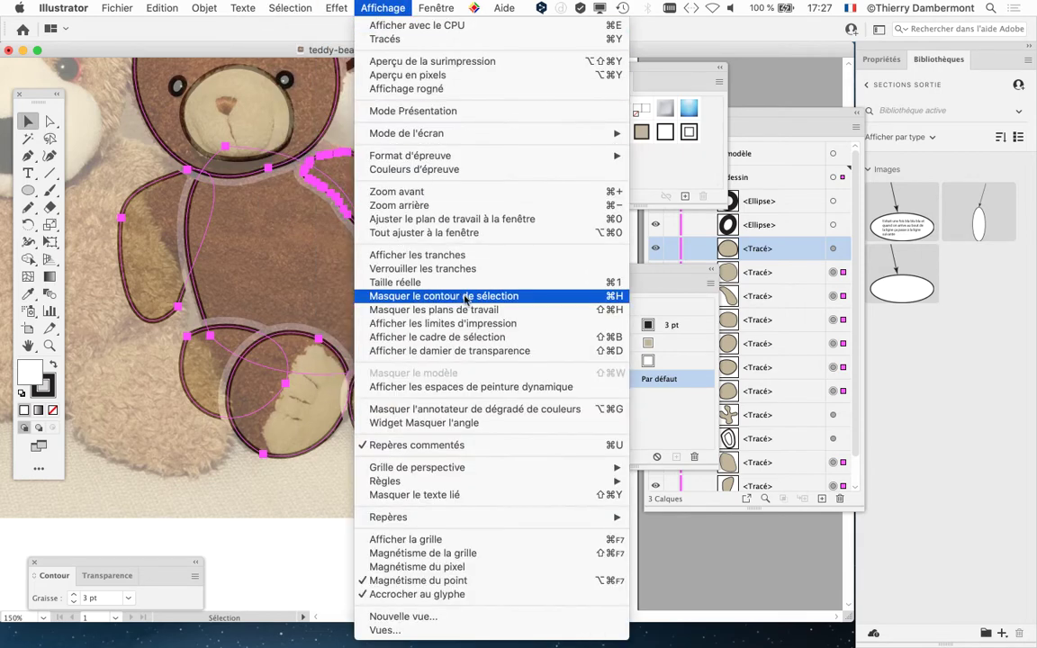
pyautogui.click(466, 296)
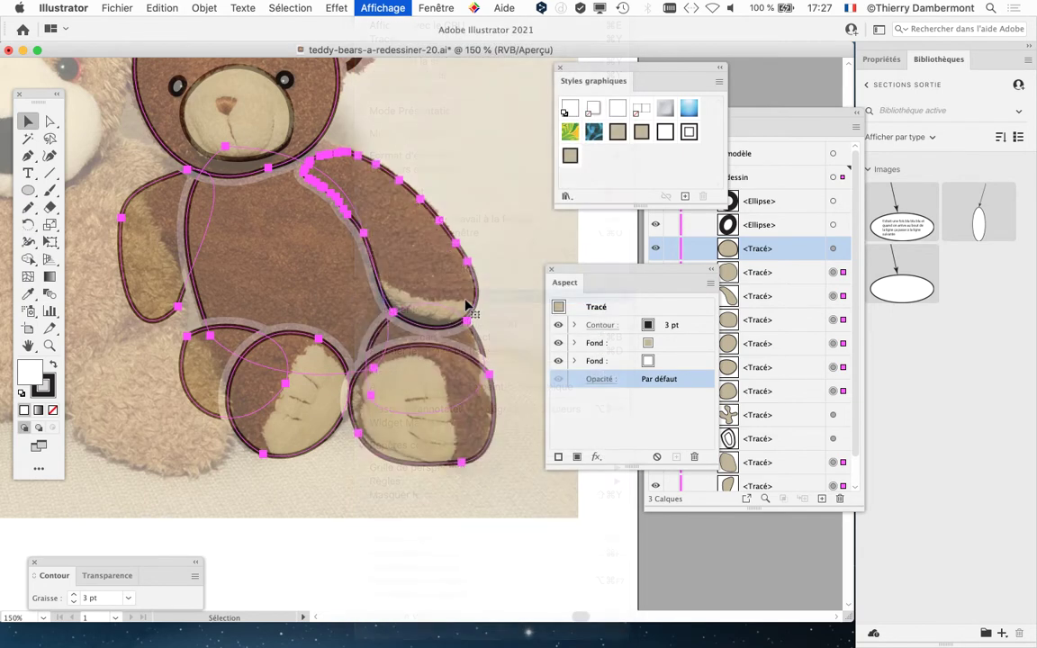
pyautogui.click(432, 8)
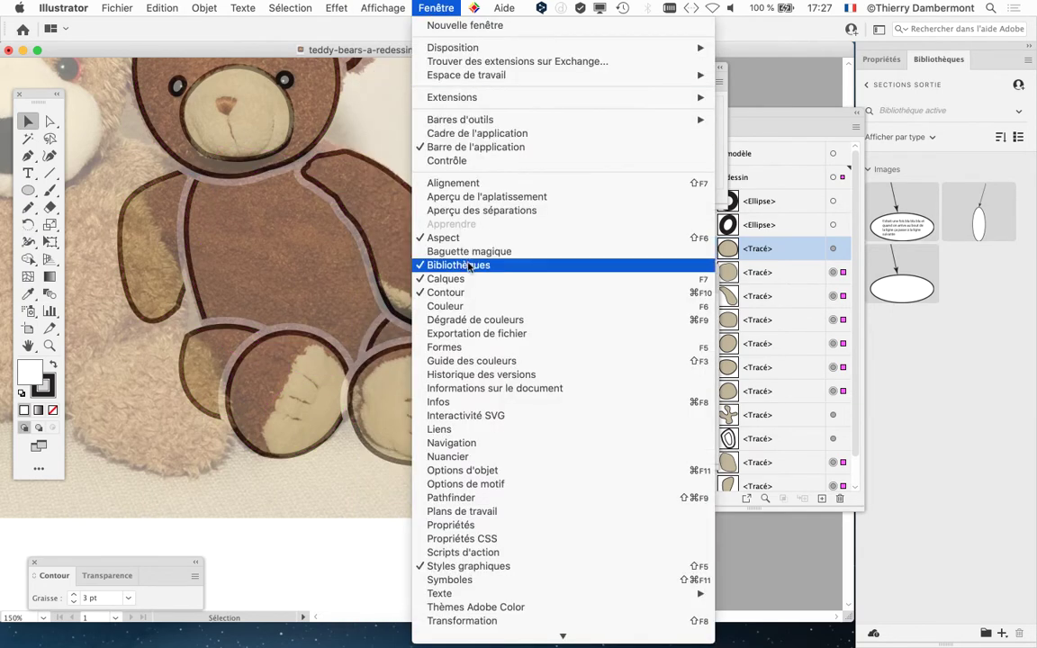
pyautogui.click(446, 292)
pyautogui.click(434, 8)
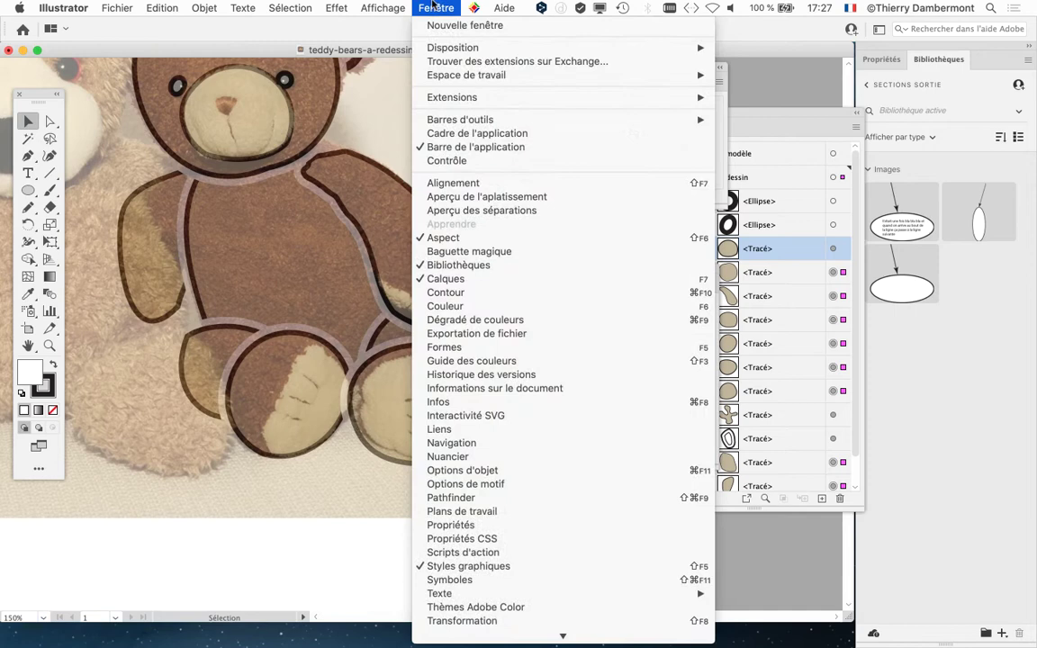
pyautogui.click(477, 293)
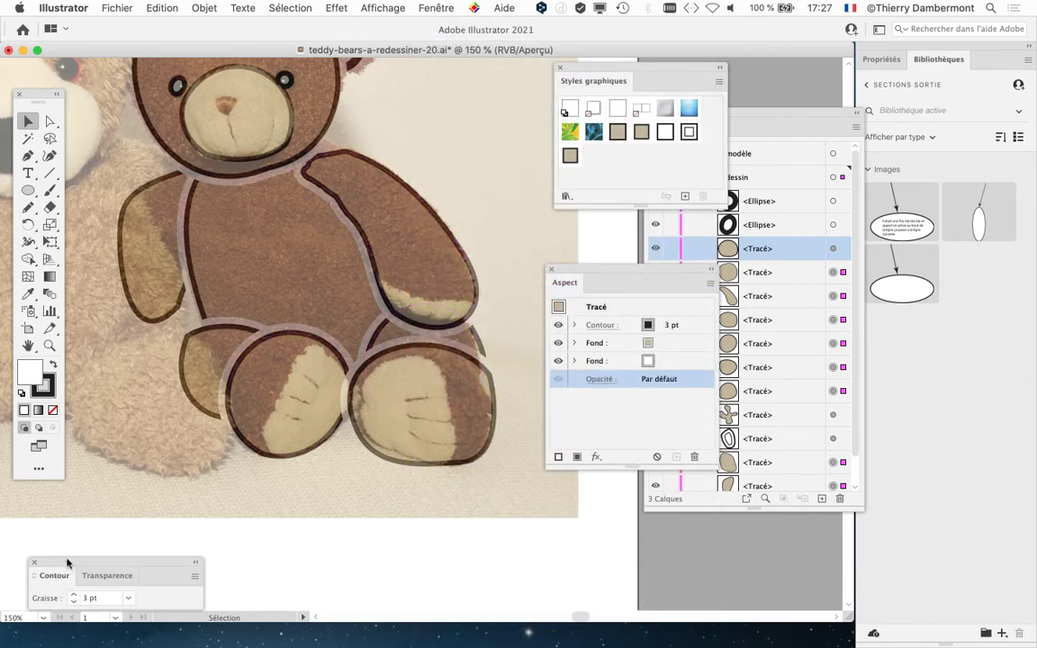
pyautogui.moveTo(67, 563); pyautogui.dragTo(458, 78)
# Step: Try Graisse values between 5 and 11 pt on the outlines, ending at 6 pt
pyautogui.click(464, 108)
pyautogui.click(464, 109)
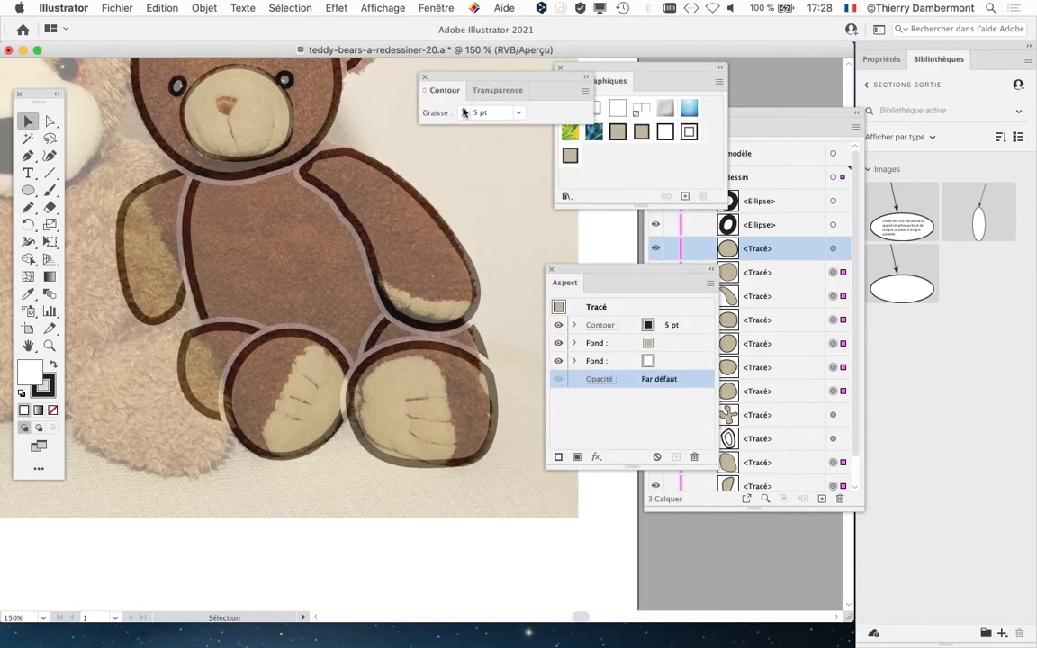
pyautogui.click(464, 117)
pyautogui.click(463, 118)
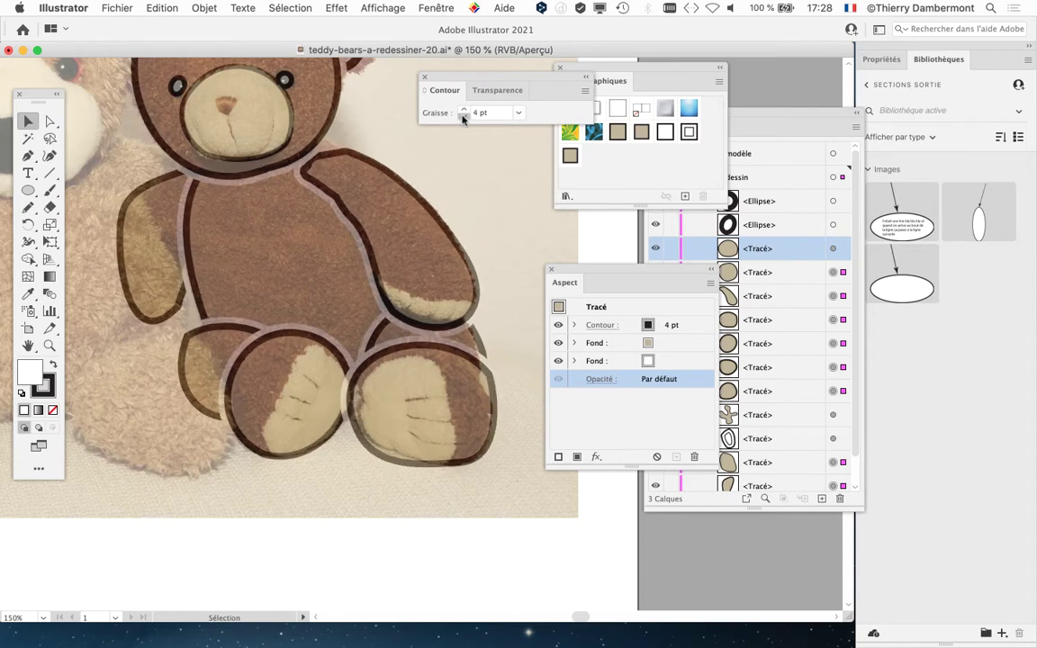
pyautogui.click(463, 109)
pyautogui.click(463, 109)
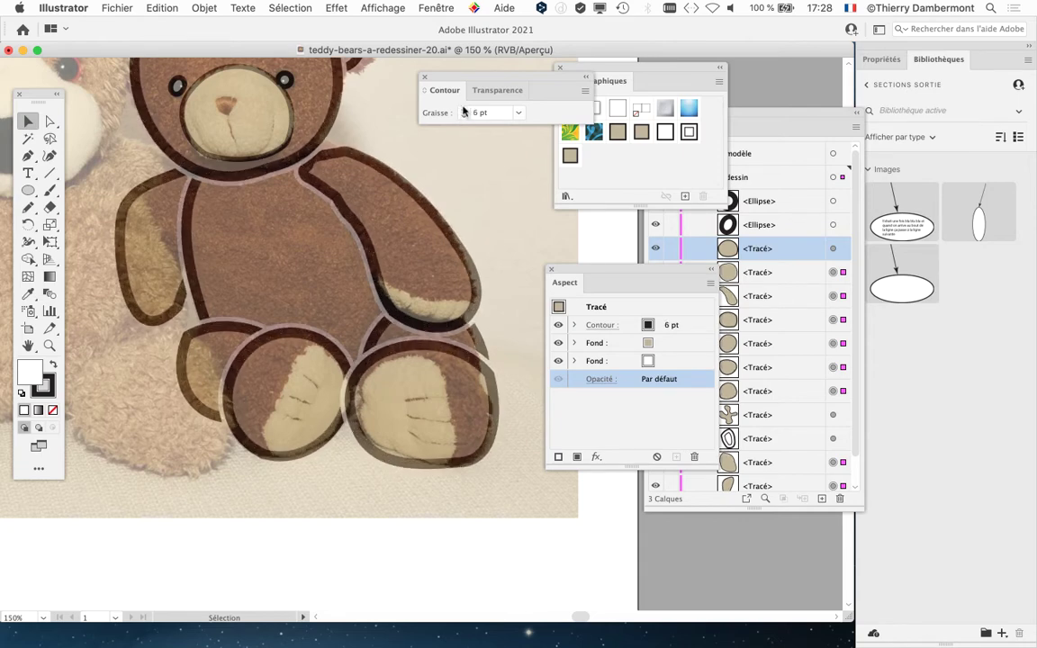
pyautogui.click(463, 109)
pyautogui.click(462, 109)
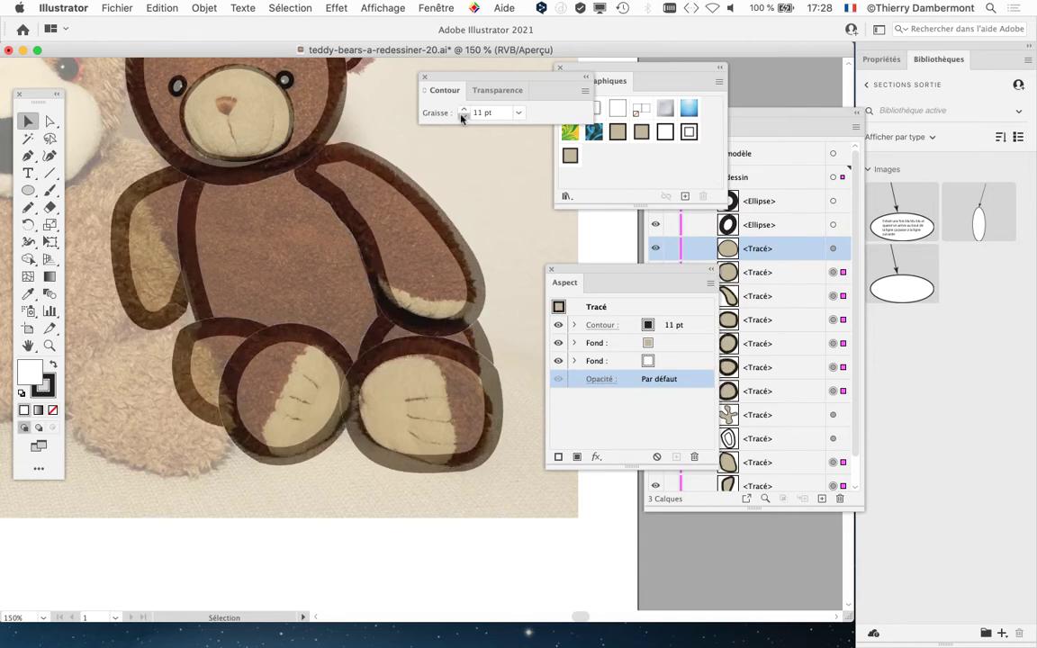
pyautogui.click(463, 118)
pyautogui.click(462, 118)
pyautogui.click(462, 118)
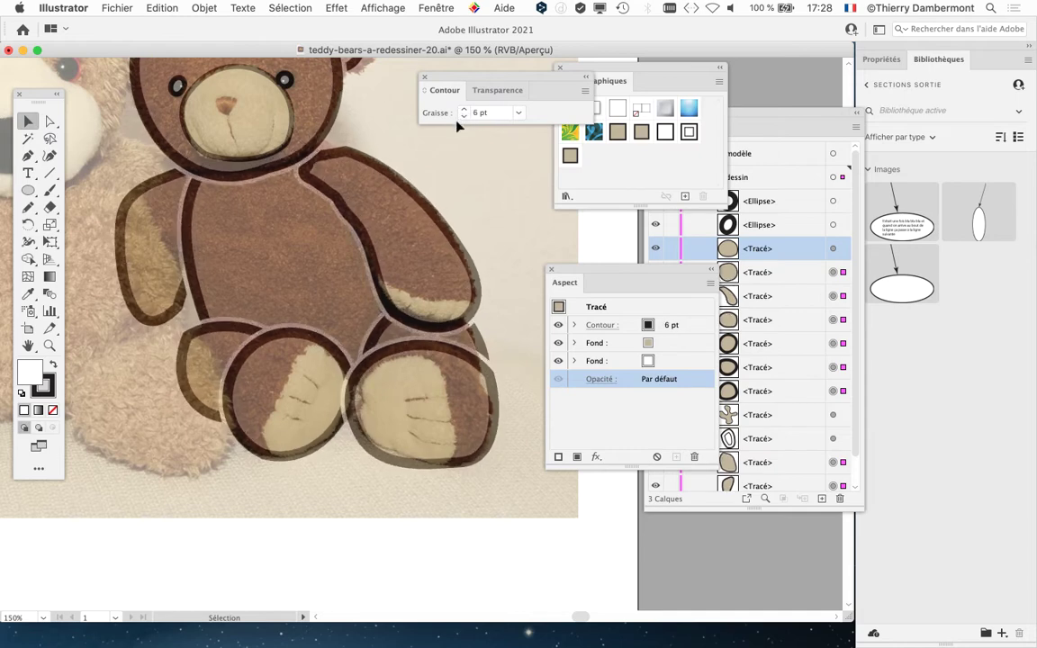
pyautogui.click(462, 118)
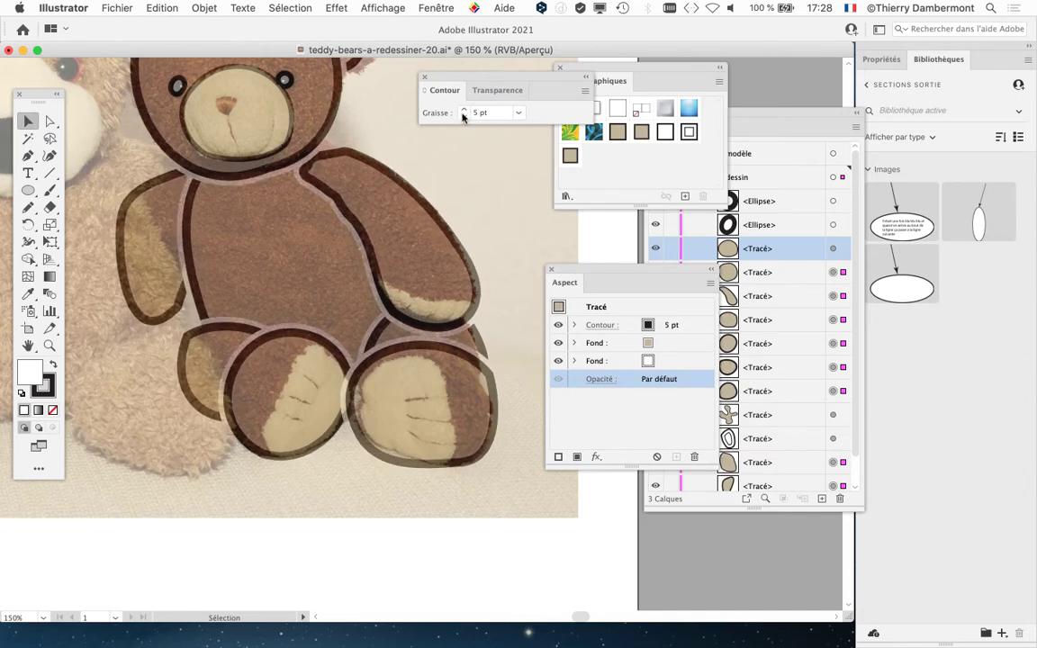
# Step: Test 7 pt and heavier weights, then settle the outline Graisse at 4 pt
pyautogui.click(464, 110)
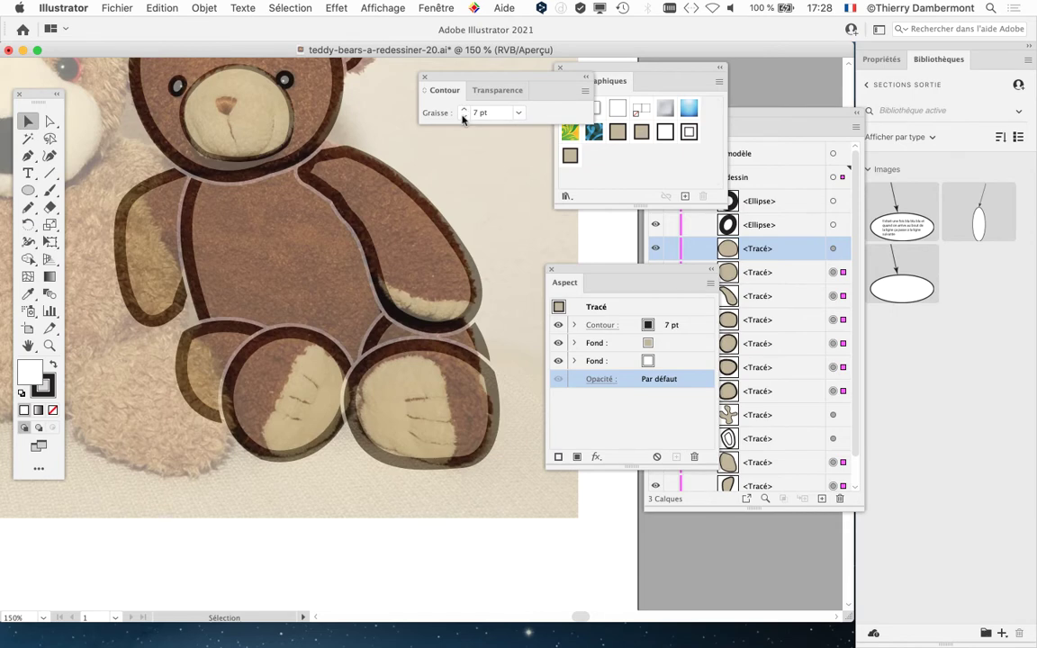
pyautogui.doubleClick(463, 110)
pyautogui.click(463, 110)
pyautogui.doubleClick(463, 116)
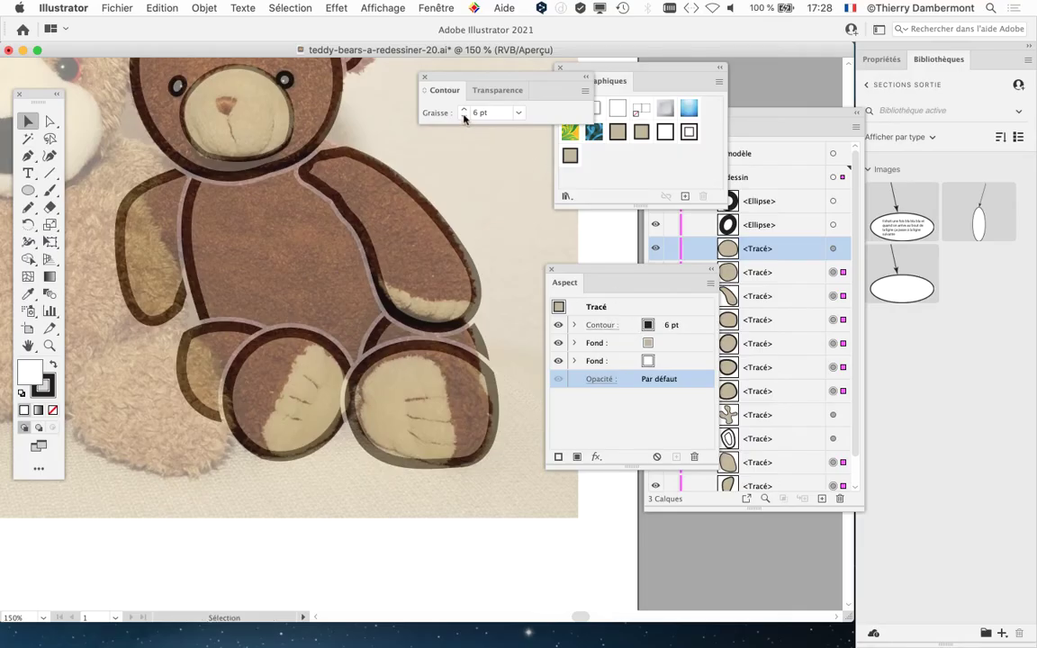
pyautogui.click(463, 116)
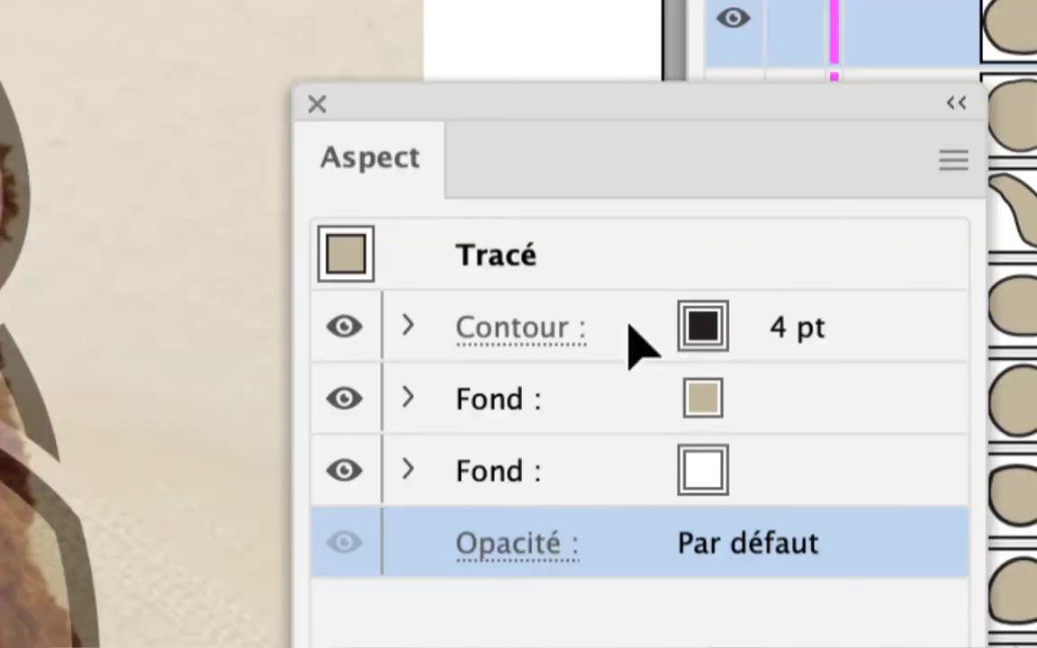
# Step: Inspect the second Fond's Décalage effect and set the outline Graisse from 6 pt to 5 pt
pyautogui.click(630, 328)
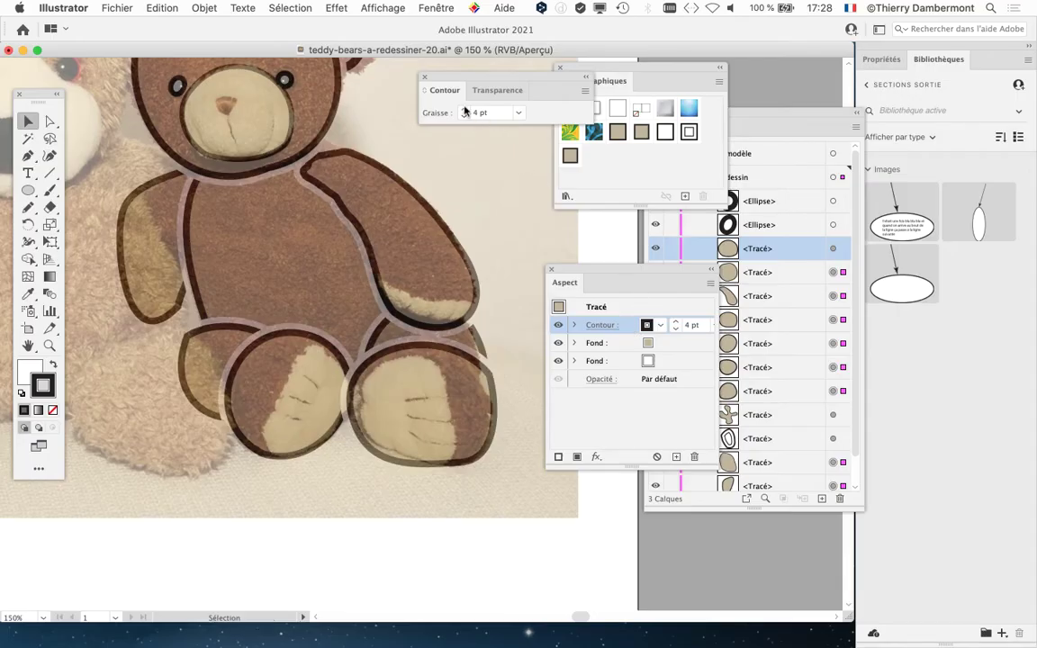
pyautogui.click(465, 108)
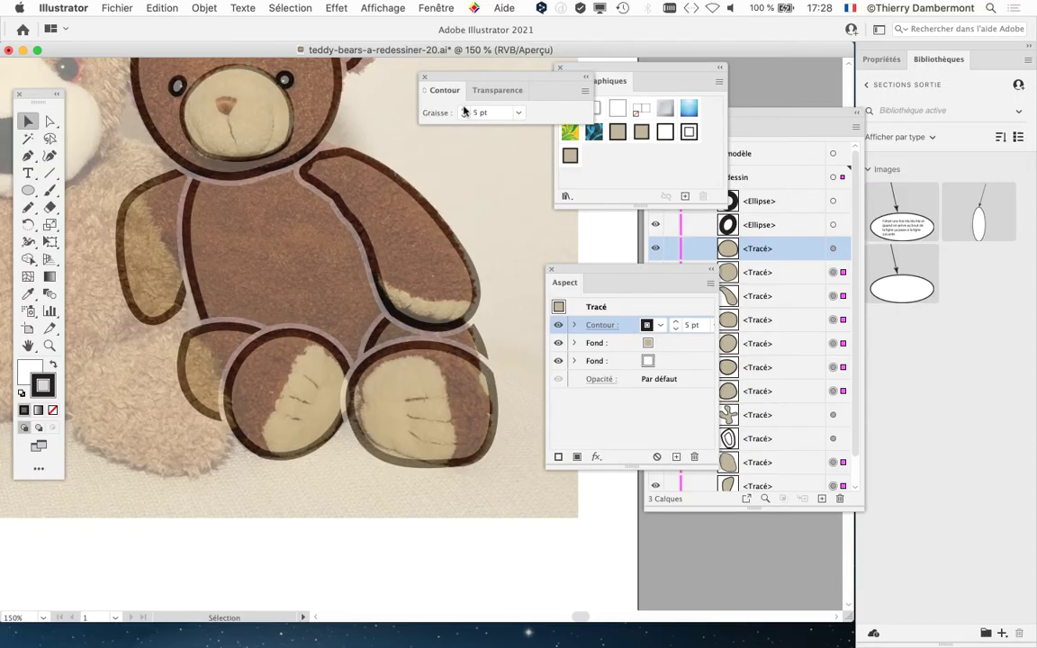
pyautogui.click(464, 109)
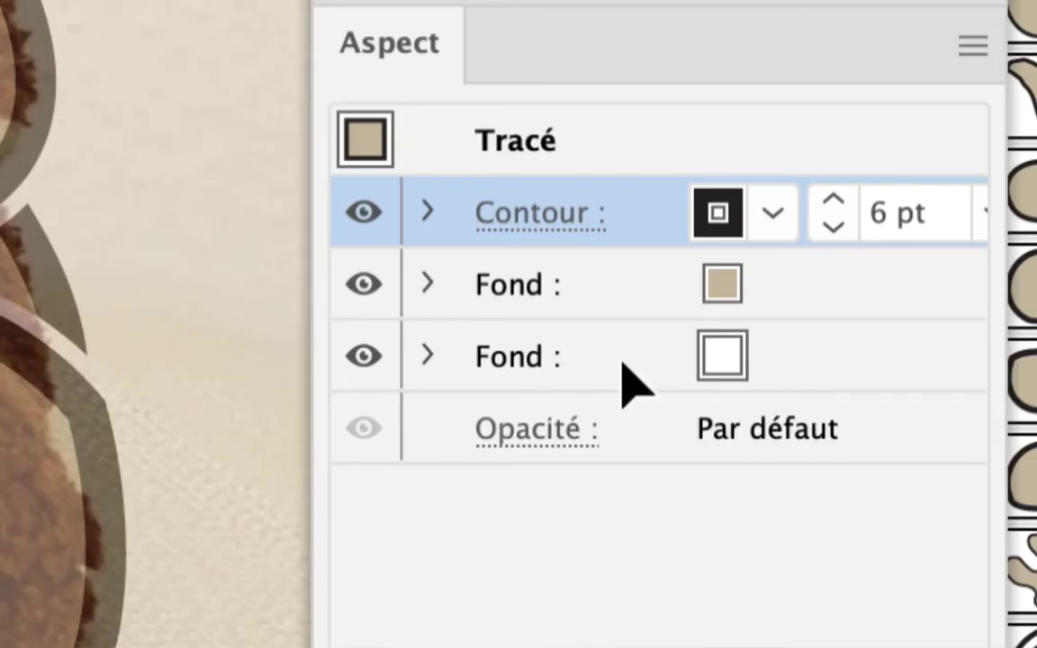
pyautogui.click(622, 365)
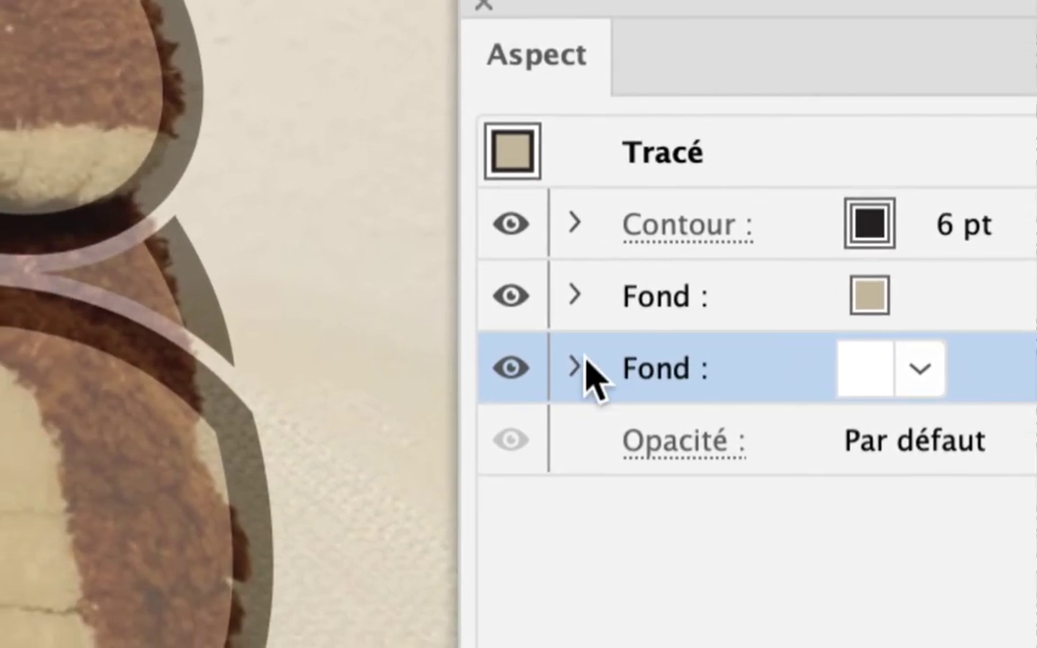
pyautogui.click(577, 365)
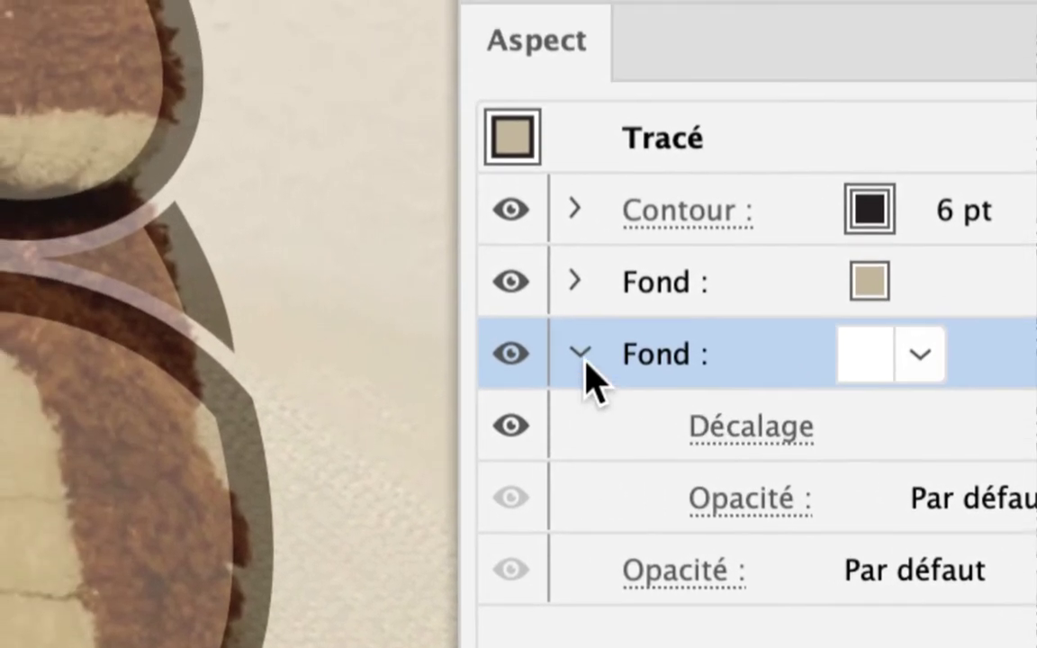
pyautogui.click(582, 356)
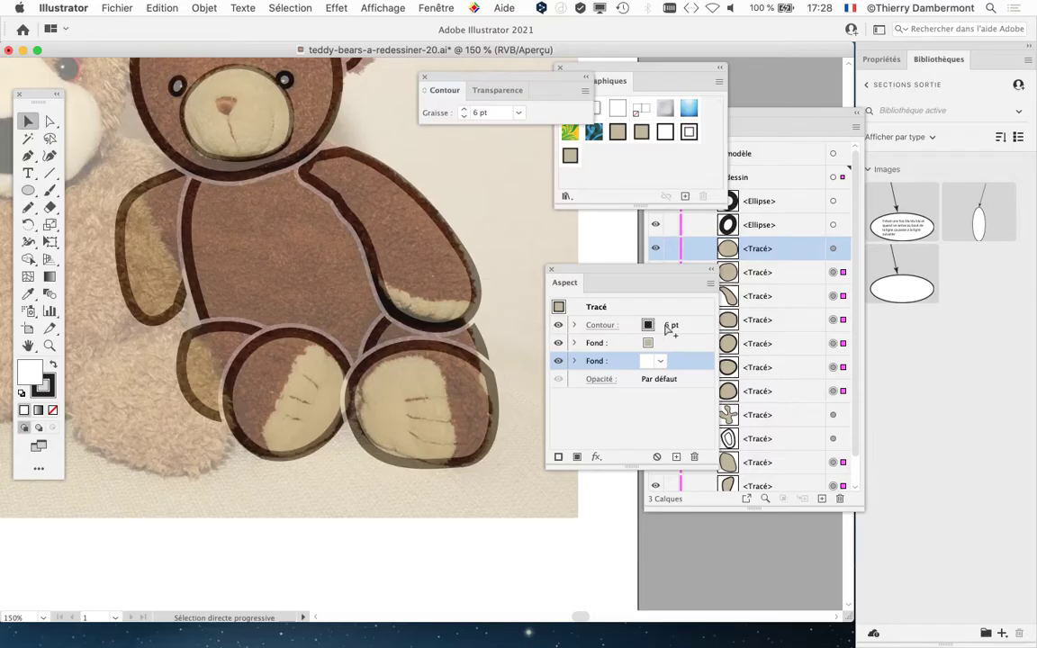
pyautogui.click(464, 118)
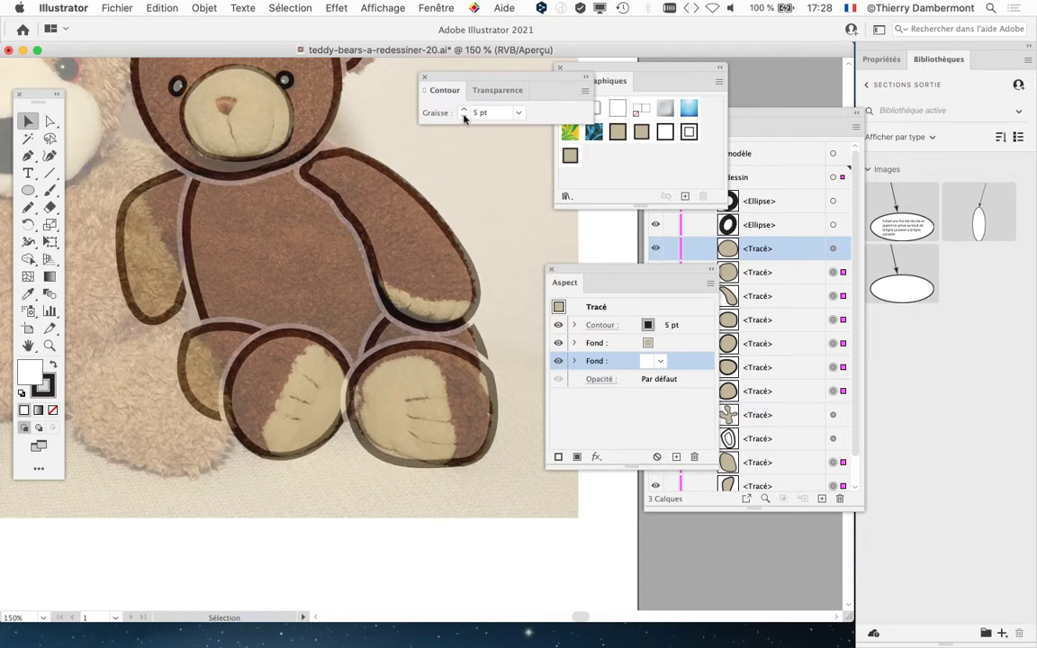
# Step: Select the left foot outline and turn on Affichage > Afficher le contour de sélection
pyautogui.moveTo(360, 180); pyautogui.dragTo(355, 310)
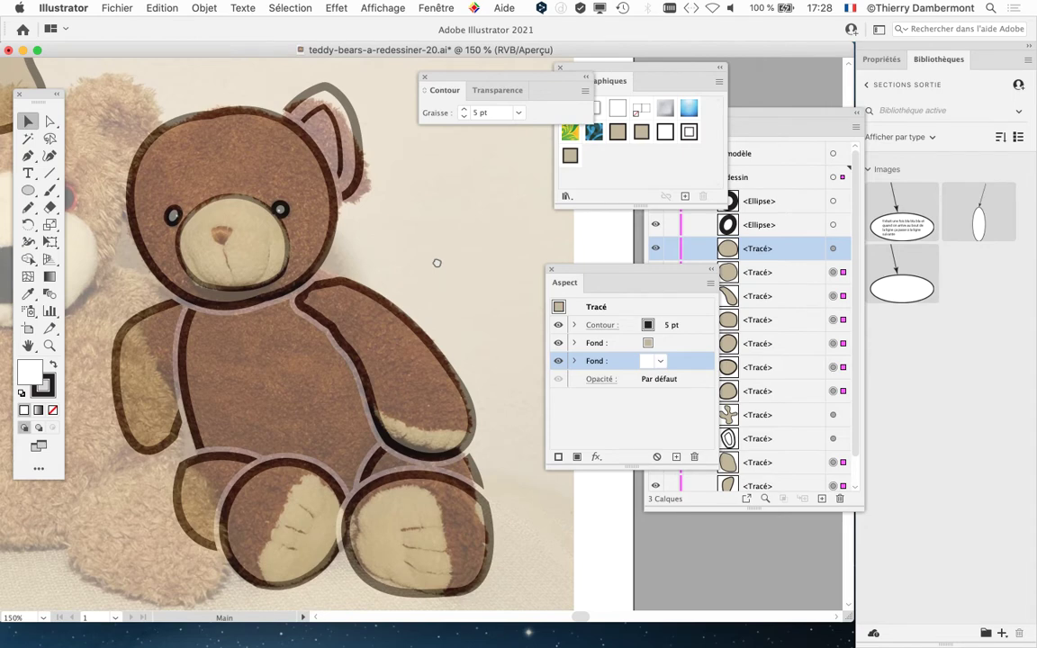
pyautogui.moveTo(436, 262); pyautogui.dragTo(451, 250)
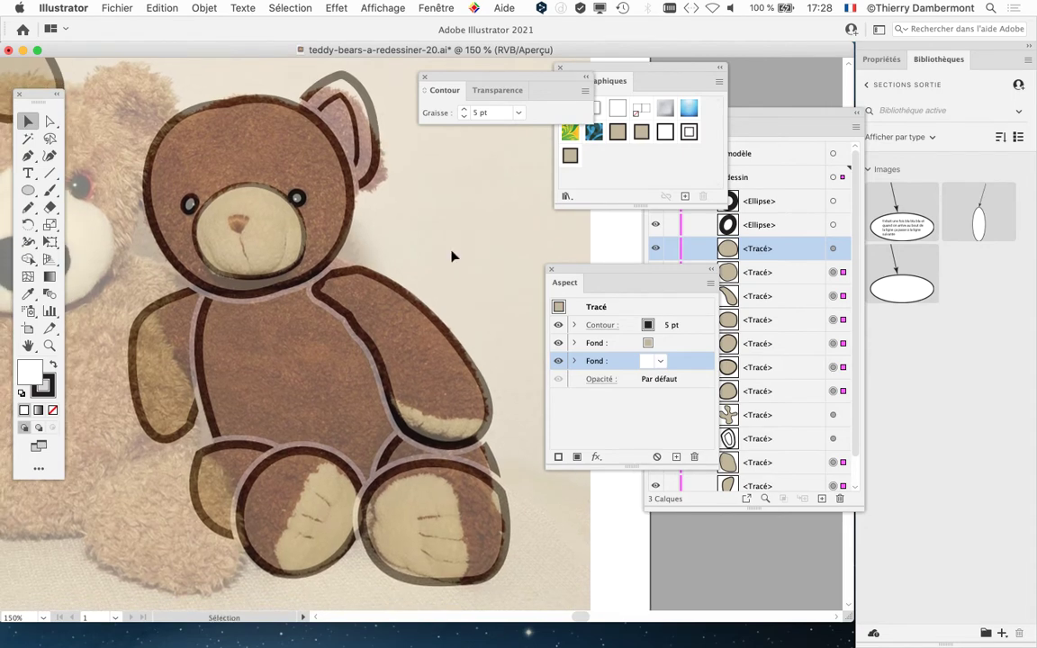
pyautogui.click(200, 450)
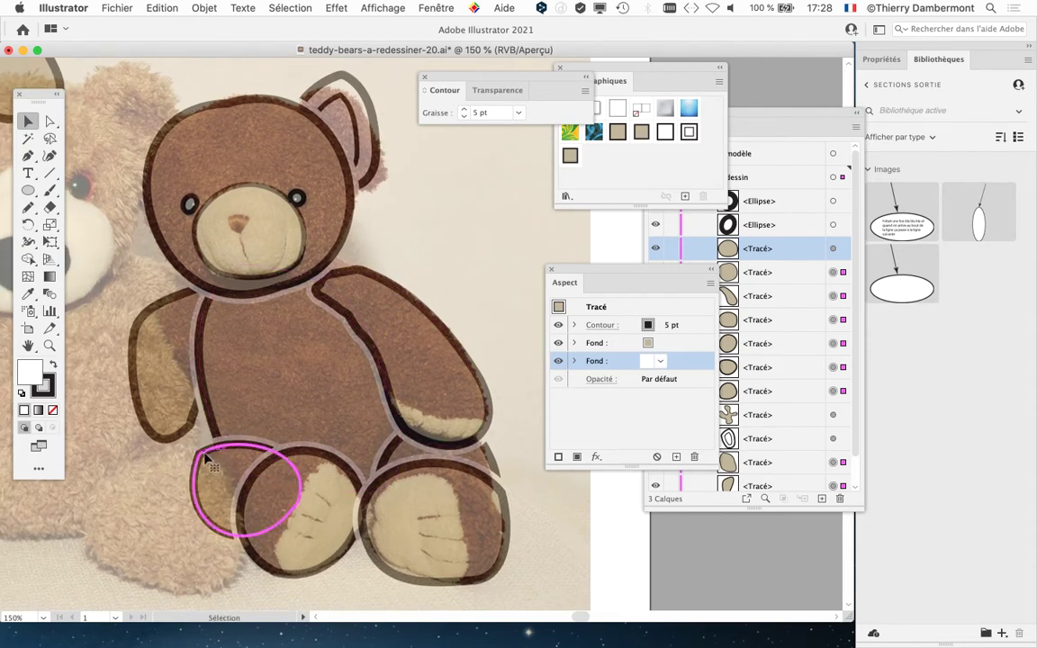
pyautogui.click(286, 9)
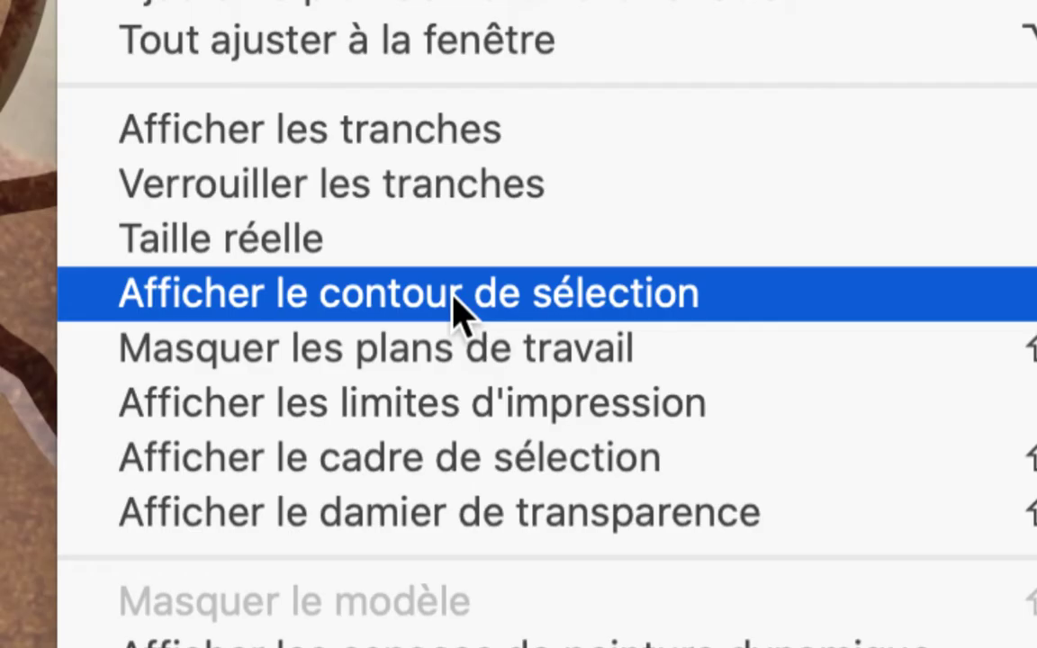
pyautogui.click(455, 297)
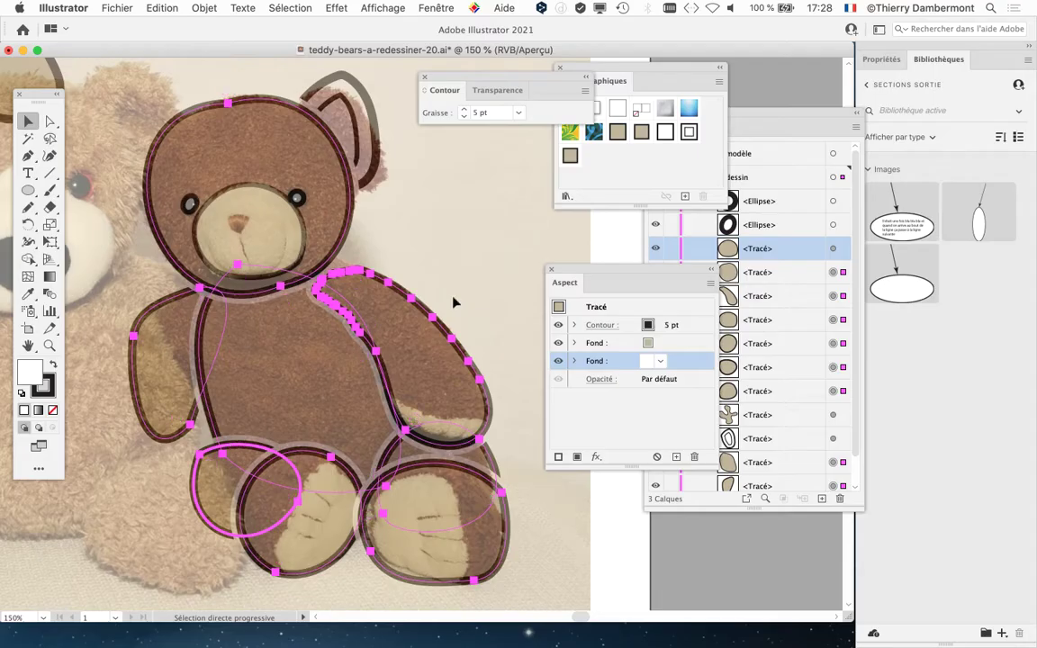
# Step: Redraw the left foot ellipse with the Pencil, giving it a rounded top
pyautogui.scroll(2, 145, 494)
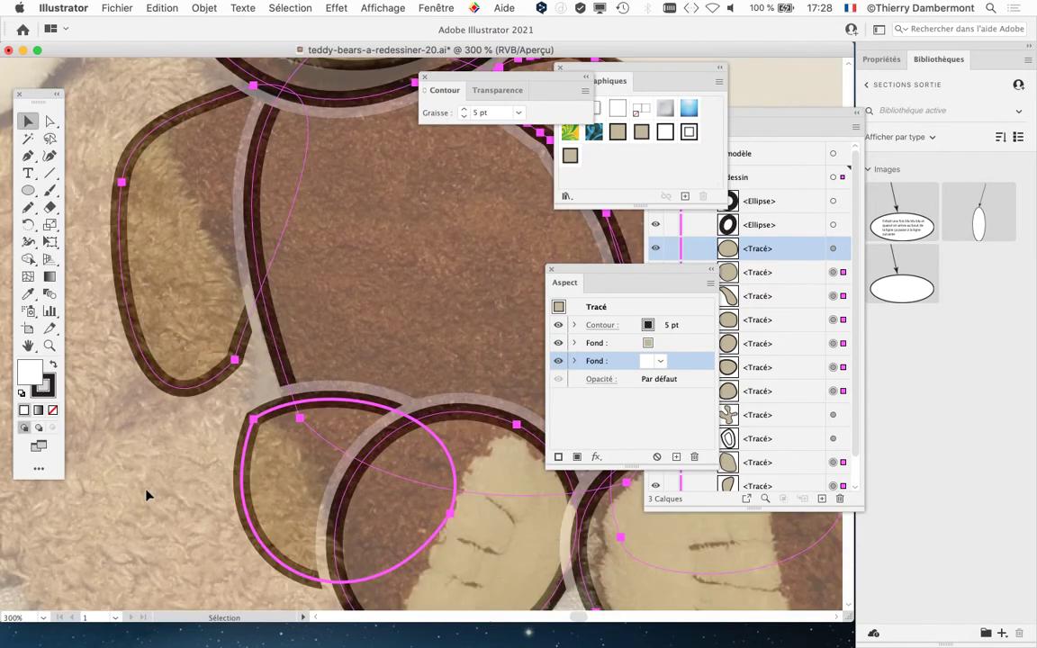
pyautogui.click(204, 484)
pyautogui.click(248, 474)
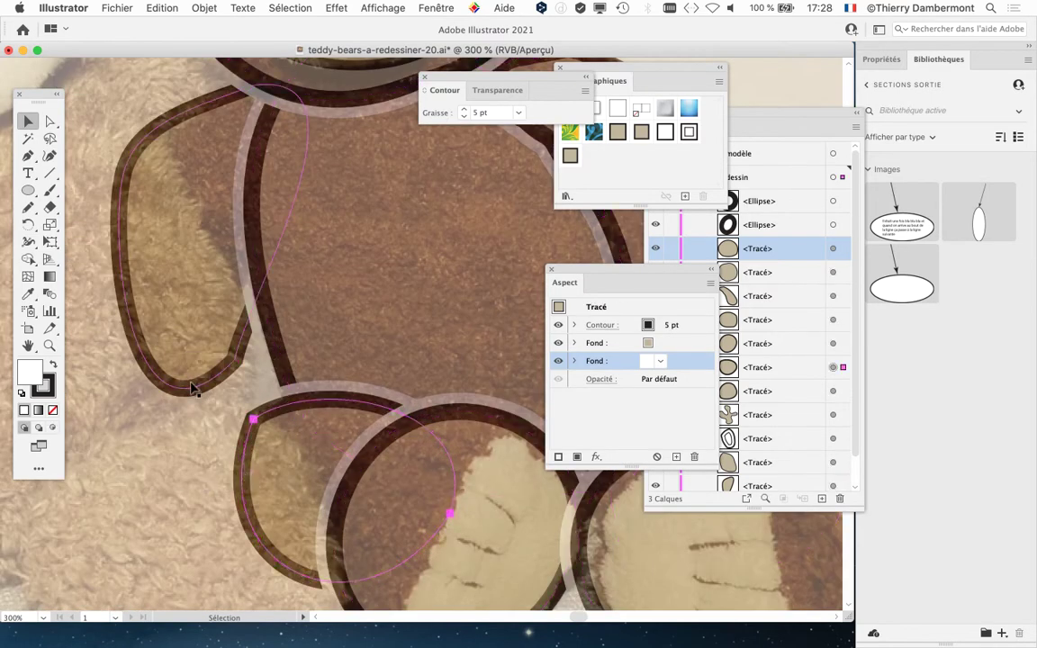
pyautogui.scroll(-2, 192, 389)
pyautogui.click(28, 207)
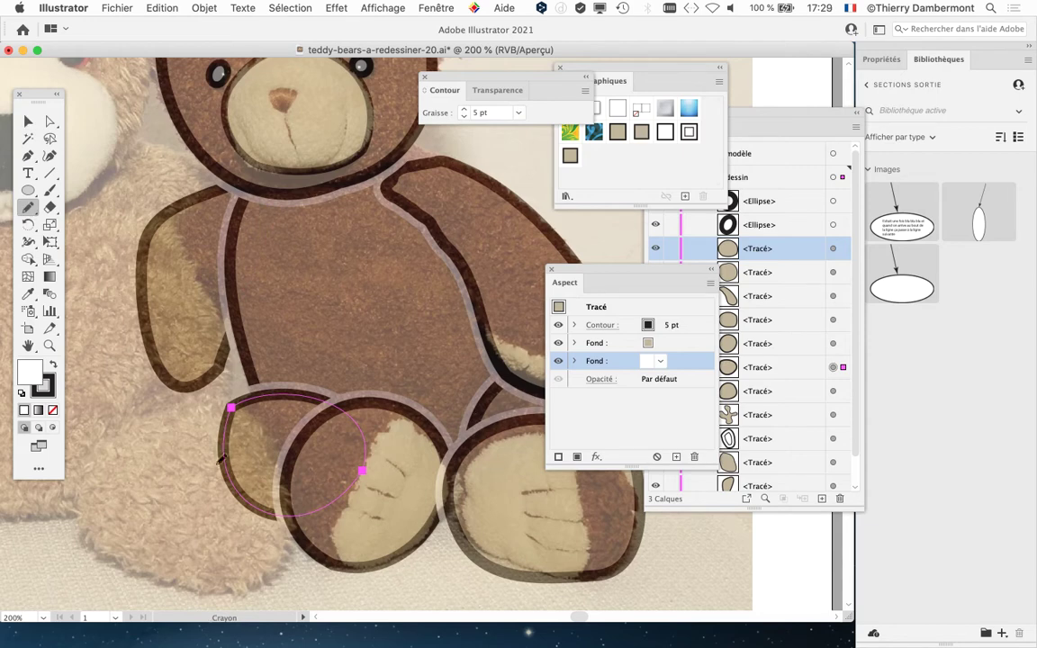
pyautogui.moveTo(232, 484)
pyautogui.mouseDown()
pyautogui.moveTo(240, 414)
pyautogui.moveTo(261, 417)
pyautogui.mouseUp()
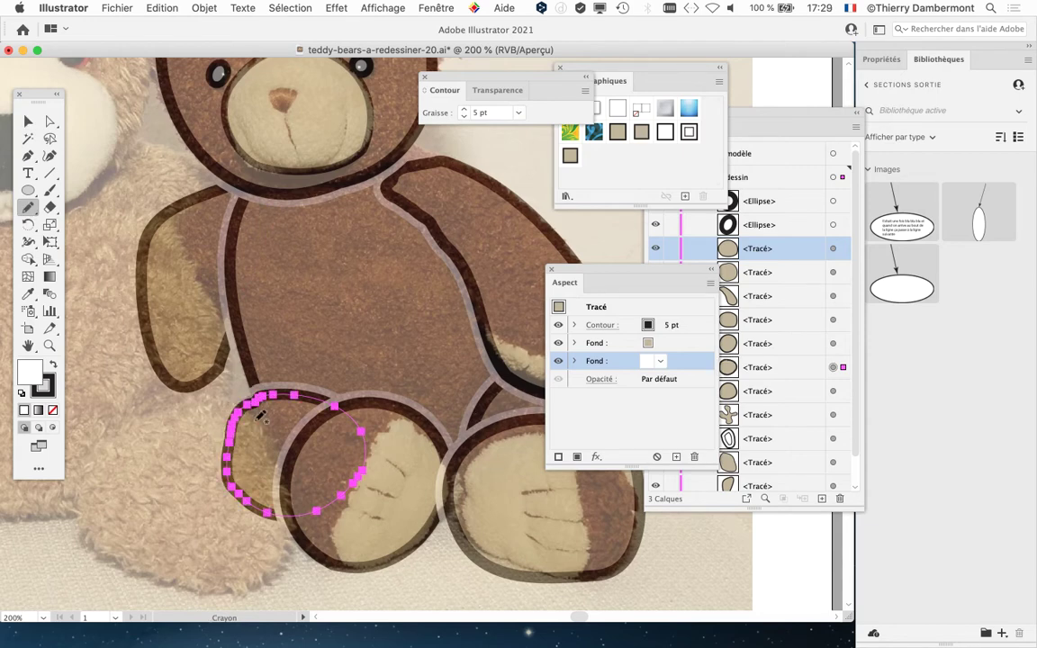
pyautogui.moveTo(263, 509); pyautogui.dragTo(340, 406)
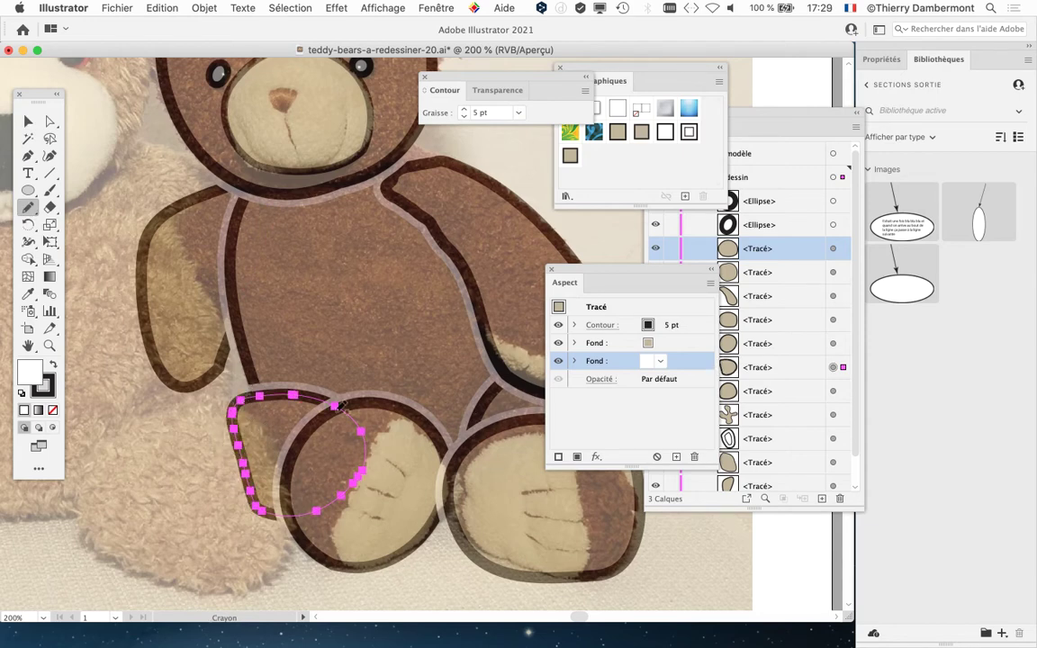
pyautogui.moveTo(246, 451); pyautogui.dragTo(266, 394)
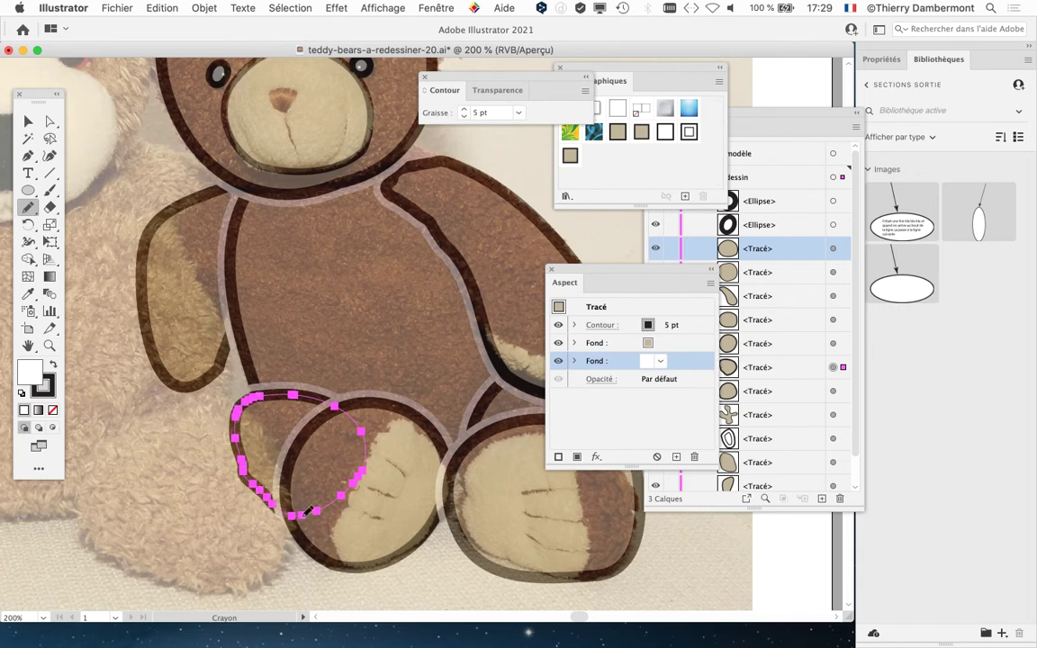
# Step: Redraw the left arm outline with the Pencil to follow the photo, then deselect it
pyautogui.press('super+minus')
pyautogui.press('super+minus')
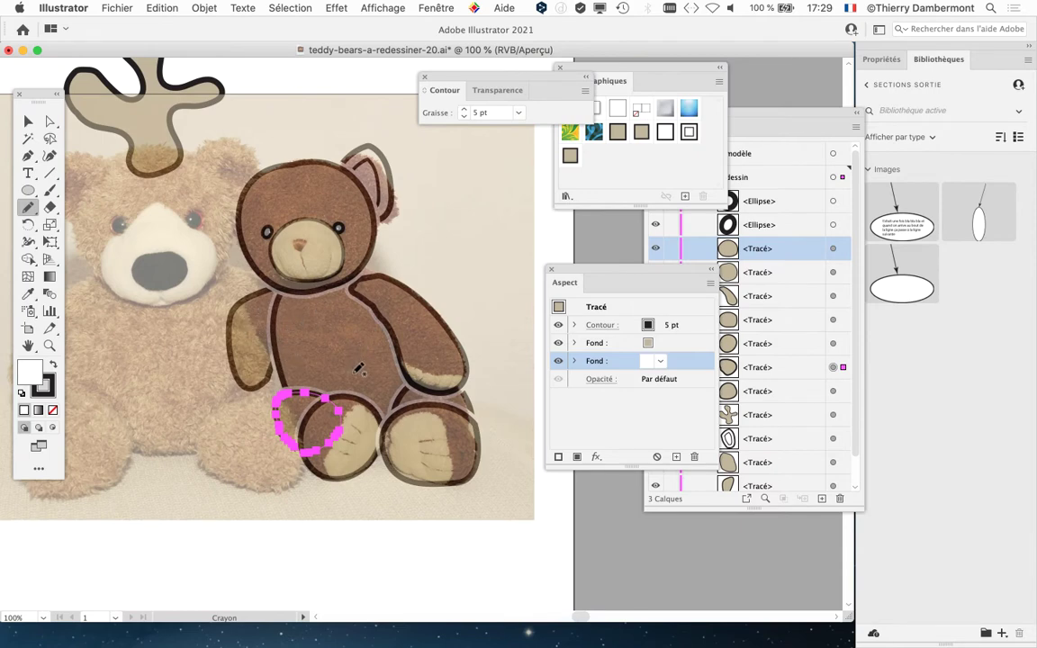
pyautogui.press('F7')
pyautogui.click(236, 300)
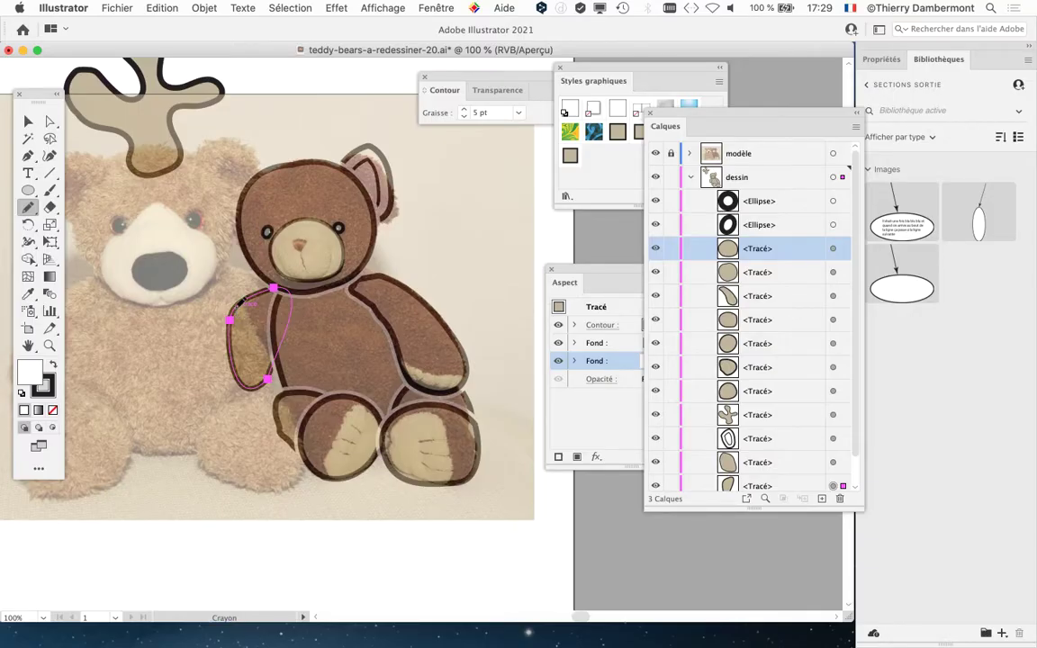
pyautogui.scroll(1, 243, 345)
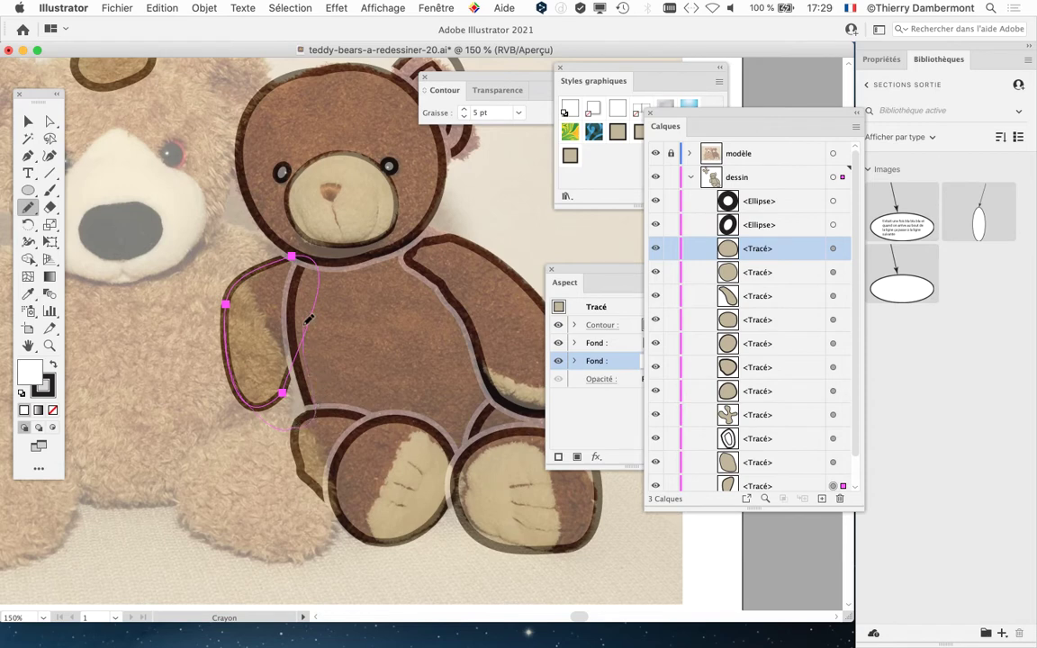
pyautogui.moveTo(308, 320); pyautogui.dragTo(303, 326)
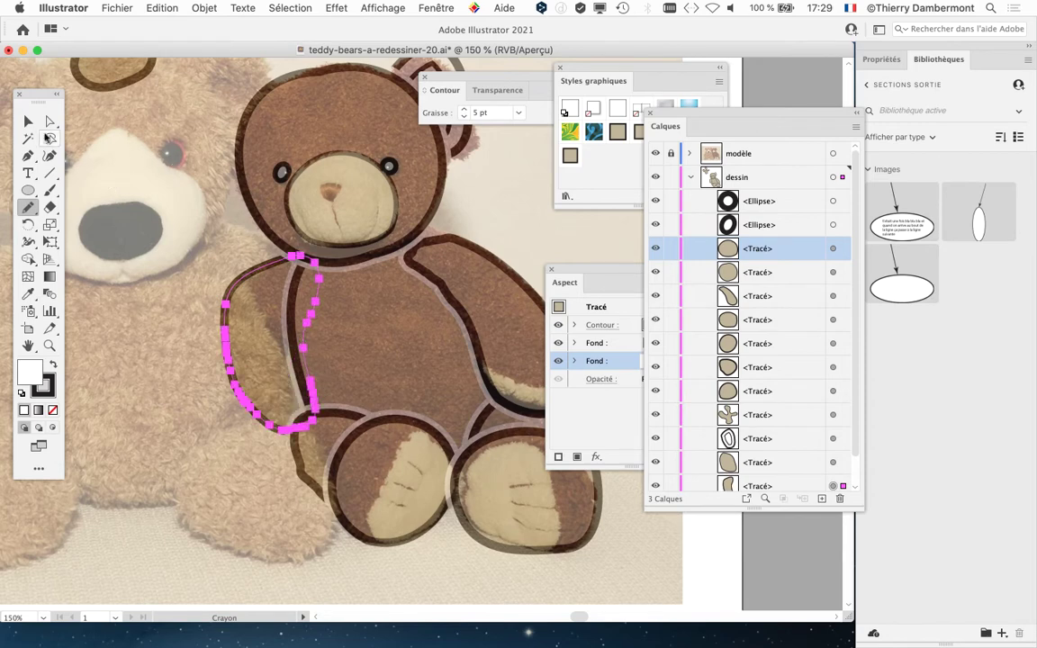
pyautogui.click(29, 121)
pyautogui.click(180, 274)
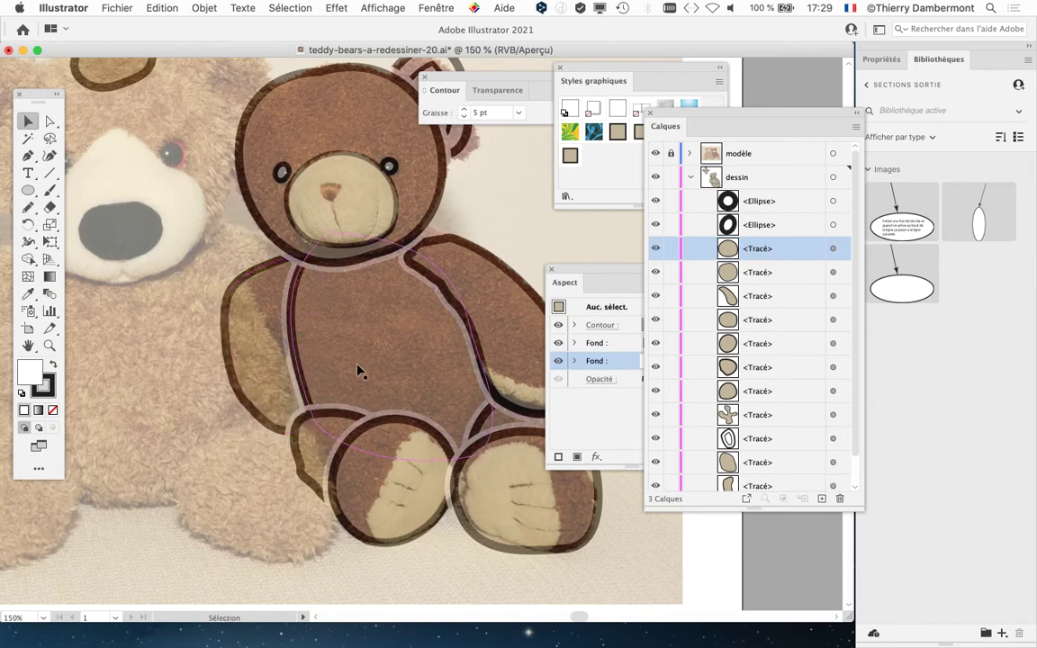
pyautogui.scroll(1, 358, 370)
pyautogui.moveTo(358, 377); pyautogui.dragTo(342, 483)
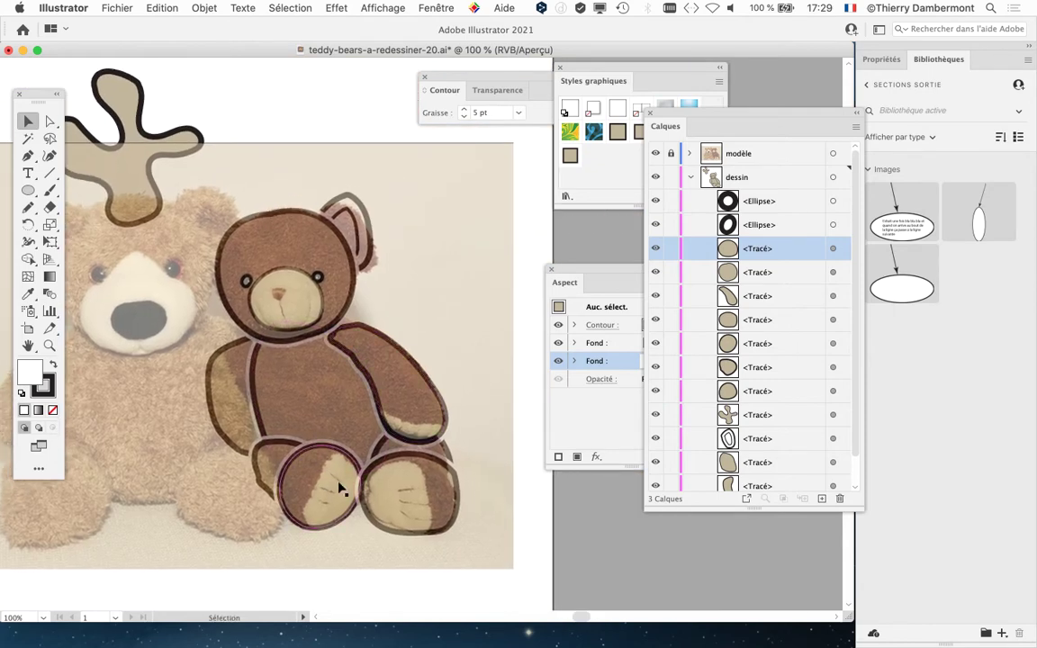
# Step: Select the ear outline and try redrawing it as a smaller, rounder Pencil loop
pyautogui.scroll(-1, 360, 256)
pyautogui.click(358, 169)
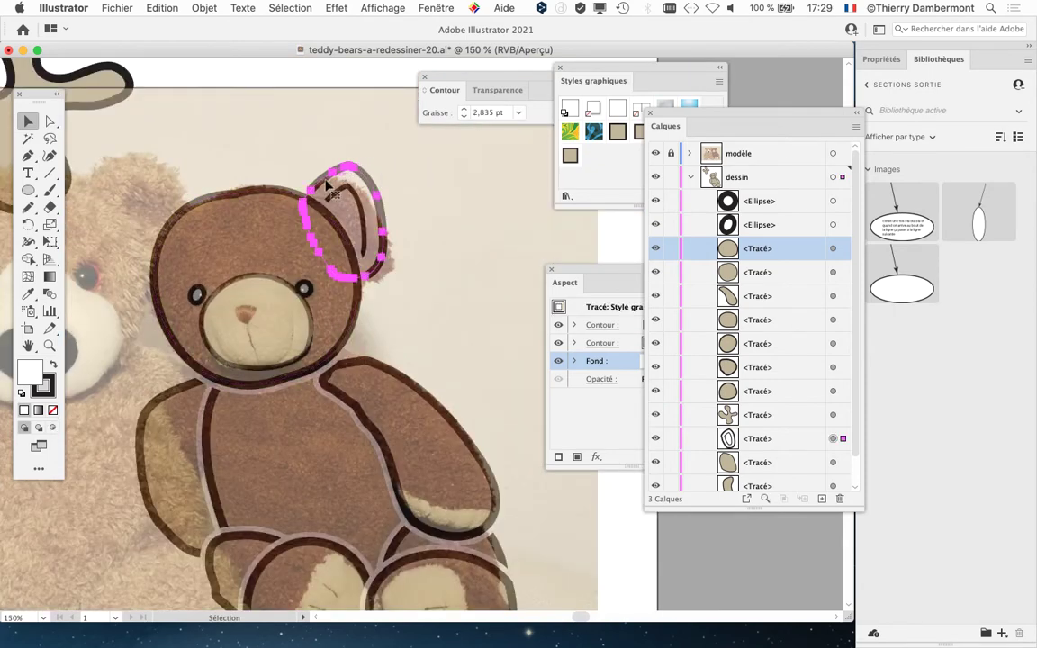
pyautogui.click(30, 208)
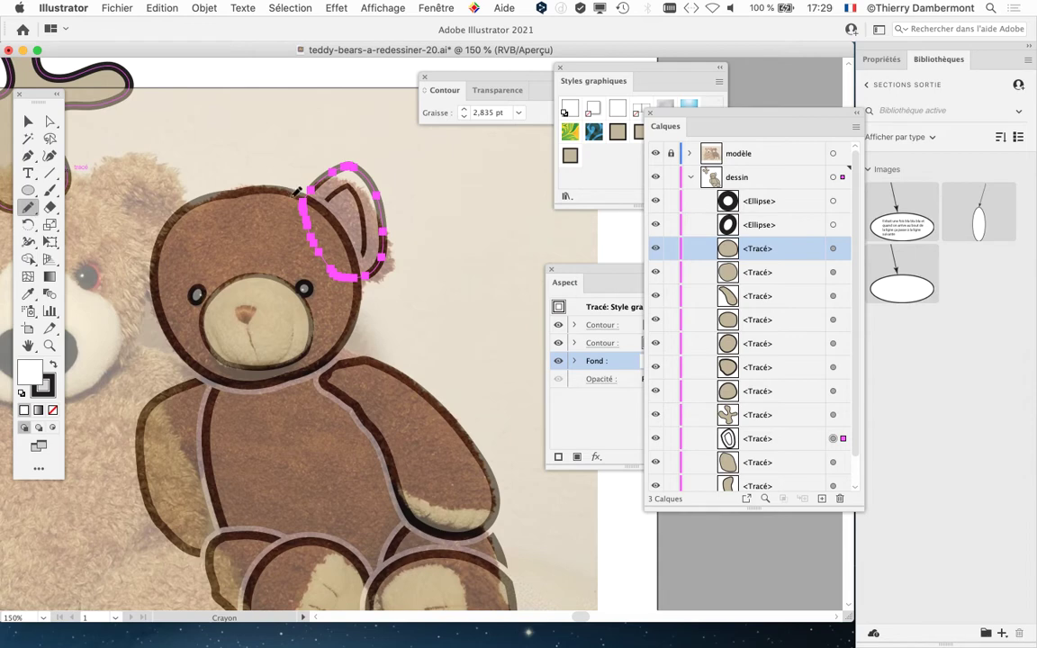
pyautogui.moveTo(403, 185)
pyautogui.mouseDown()
pyautogui.moveTo(392, 269)
pyautogui.moveTo(329, 264)
pyautogui.mouseUp()
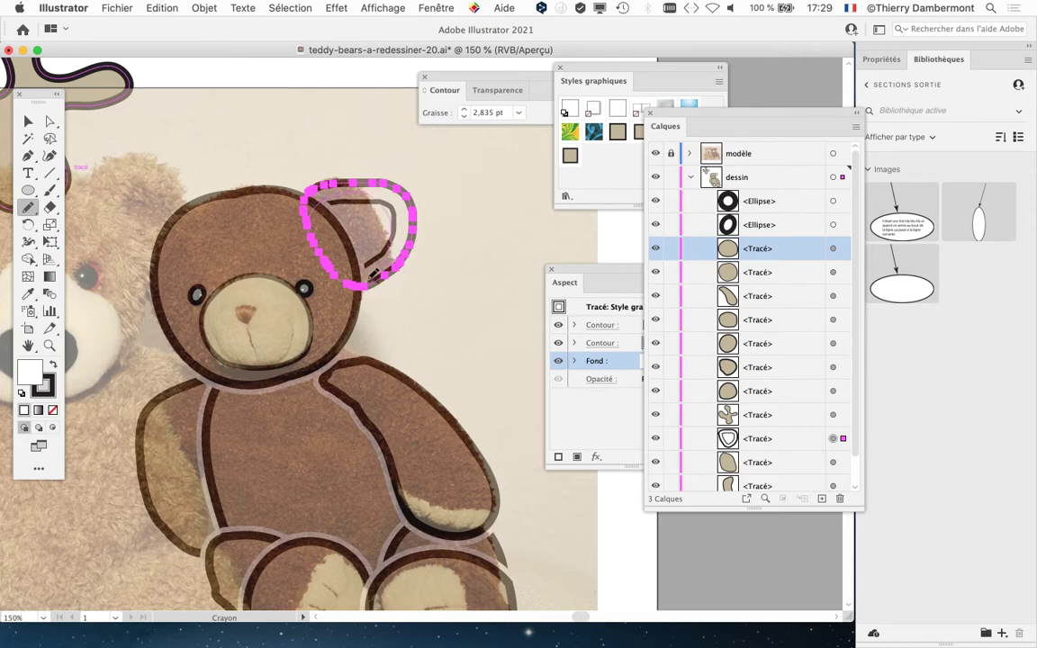
pyautogui.moveTo(342, 274); pyautogui.dragTo(334, 275)
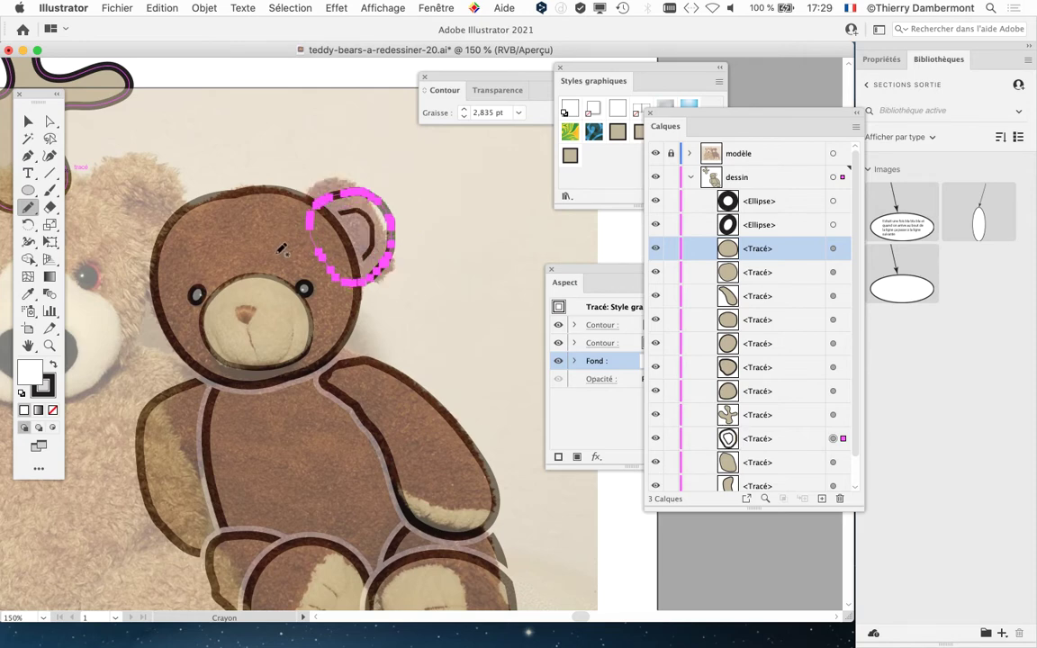
pyautogui.moveTo(249, 245); pyautogui.dragTo(303, 222)
pyautogui.press('space')
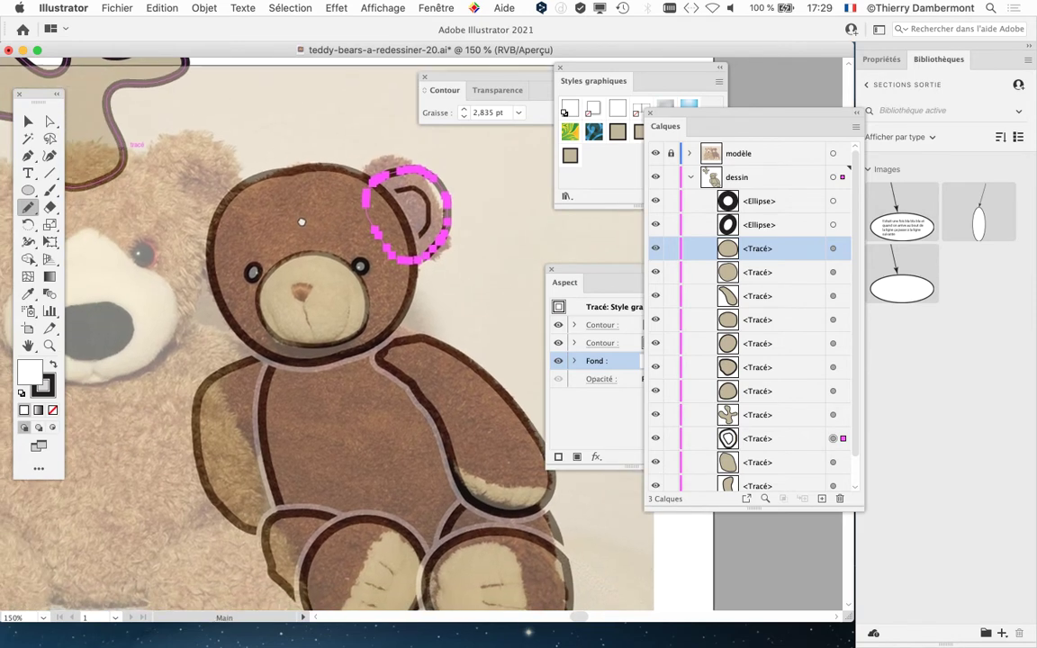
# Step: Trace a closed Pencil path around the bear's left ear on the 'dessin' layer
pyautogui.moveTo(669, 117)
pyautogui.mouseDown()
pyautogui.moveTo(698, 178)
pyautogui.moveTo(633, 227)
pyautogui.mouseUp()
pyautogui.scroll(2, 280, 188)
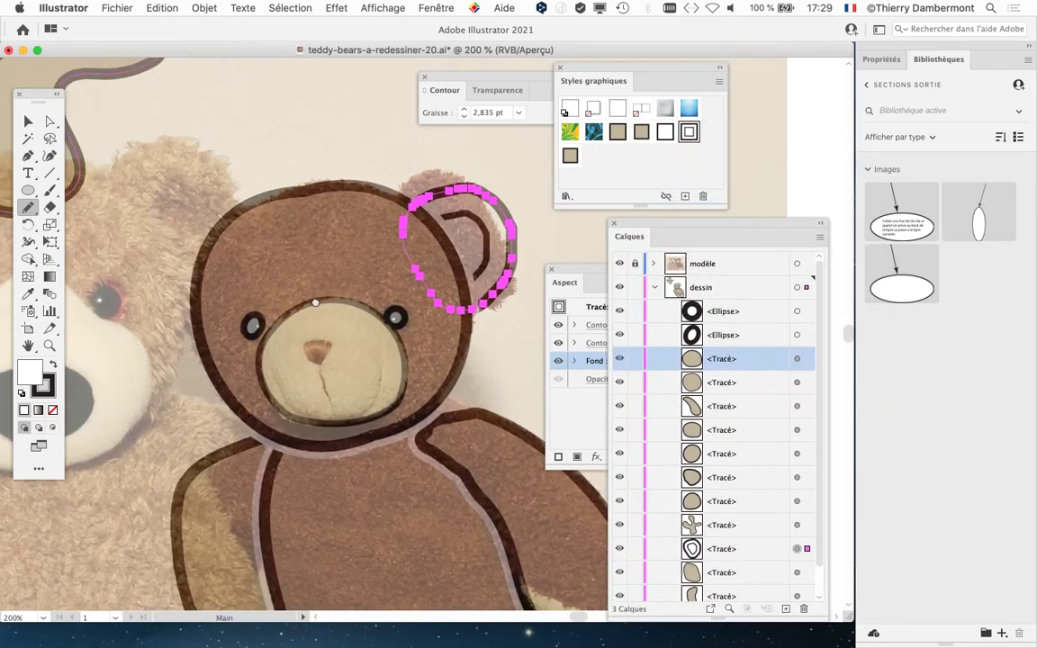
pyautogui.moveTo(261, 223); pyautogui.dragTo(173, 210)
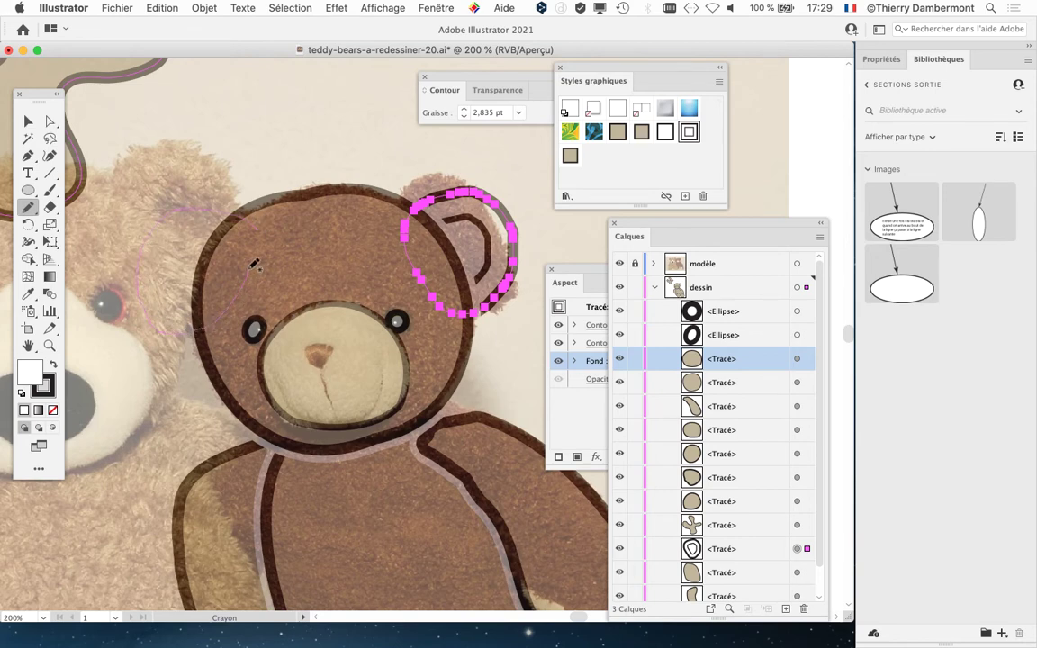
pyautogui.moveTo(149, 299); pyautogui.dragTo(251, 267)
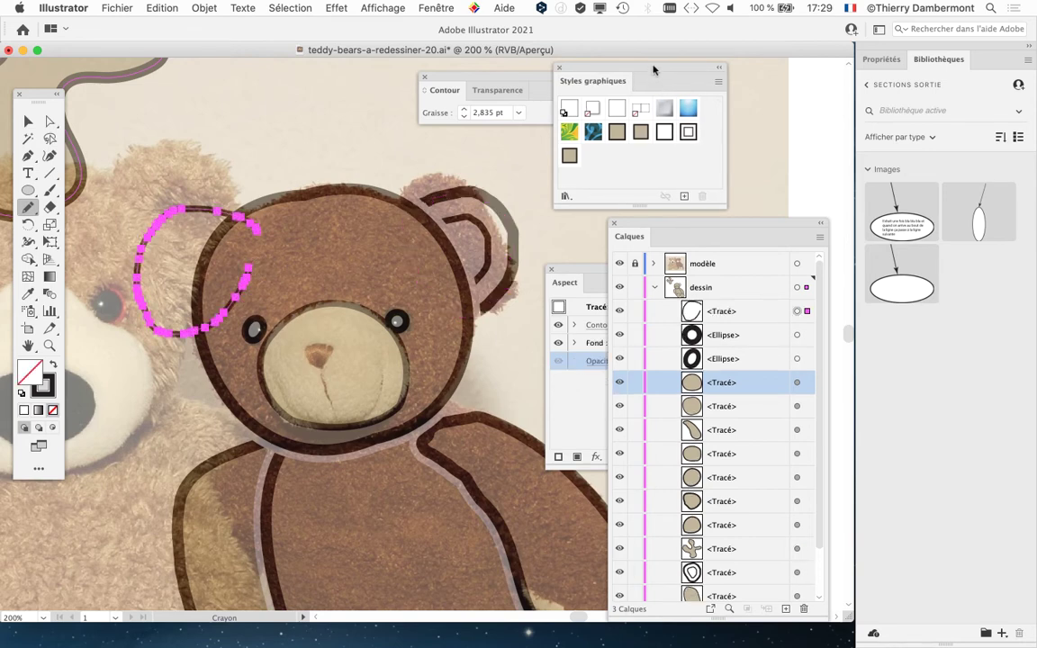
# Step: Try Style graphique 4 on the ear path, then delete the badly drawn path
pyautogui.moveTo(659, 84); pyautogui.dragTo(379, 83)
pyautogui.moveTo(344, 280)
pyautogui.mouseDown()
pyautogui.moveTo(677, 156)
pyautogui.moveTo(569, 322)
pyautogui.mouseUp()
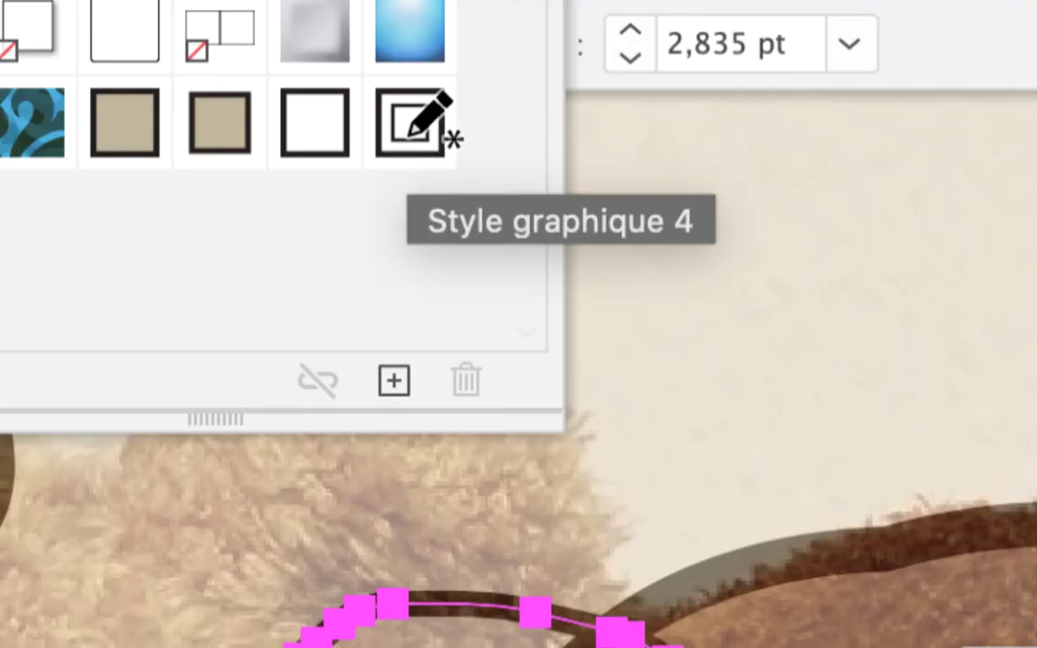
pyautogui.click(411, 135)
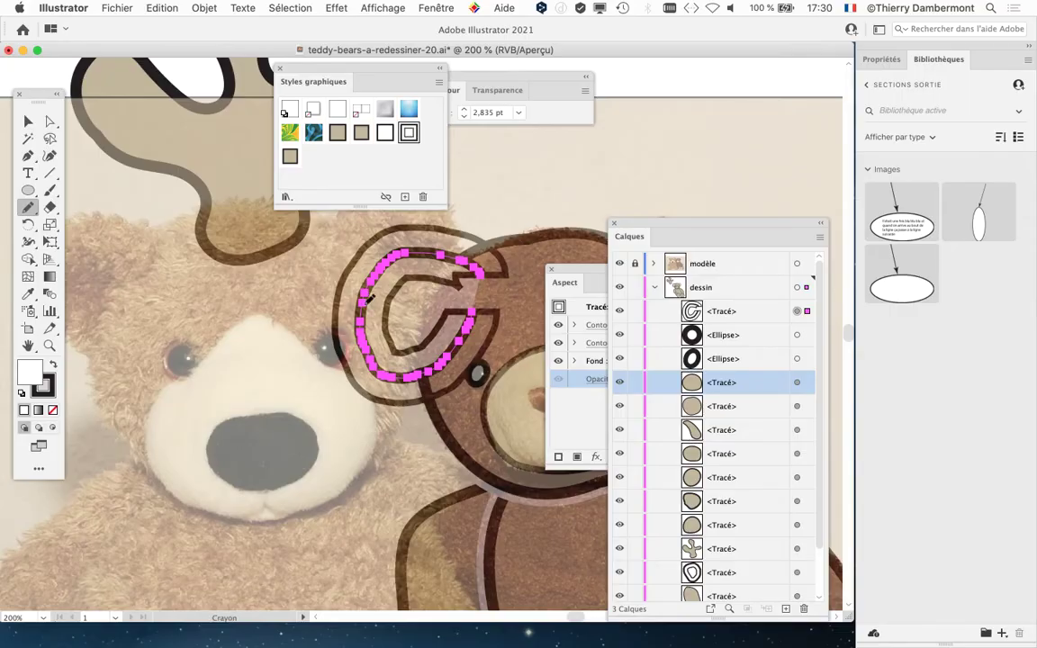
pyautogui.hscroll(5, 369, 300)
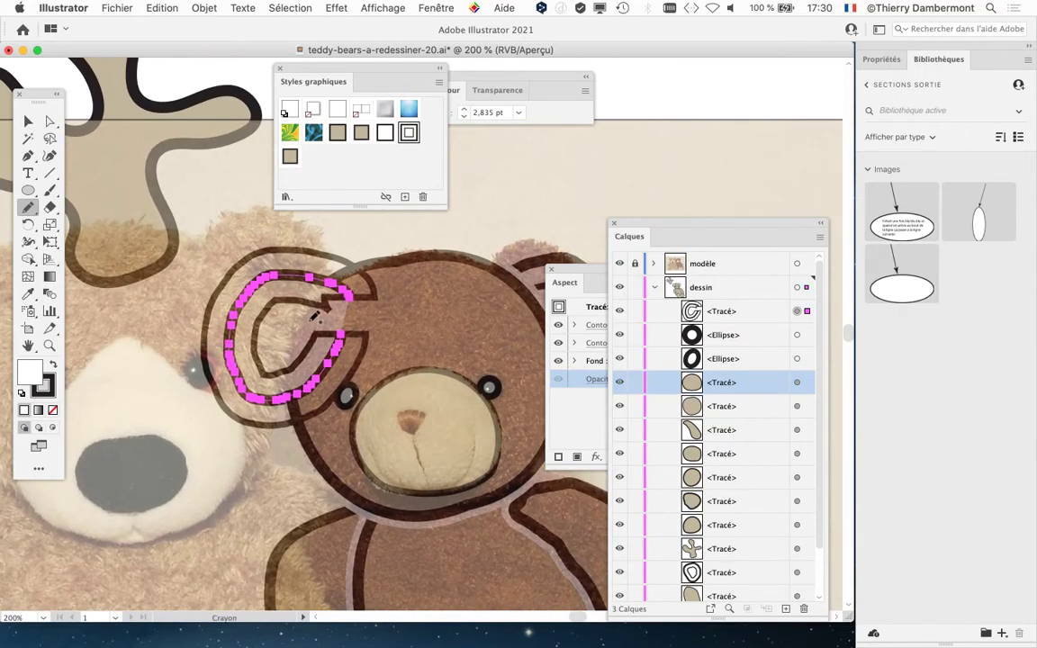
pyautogui.press('Delete')
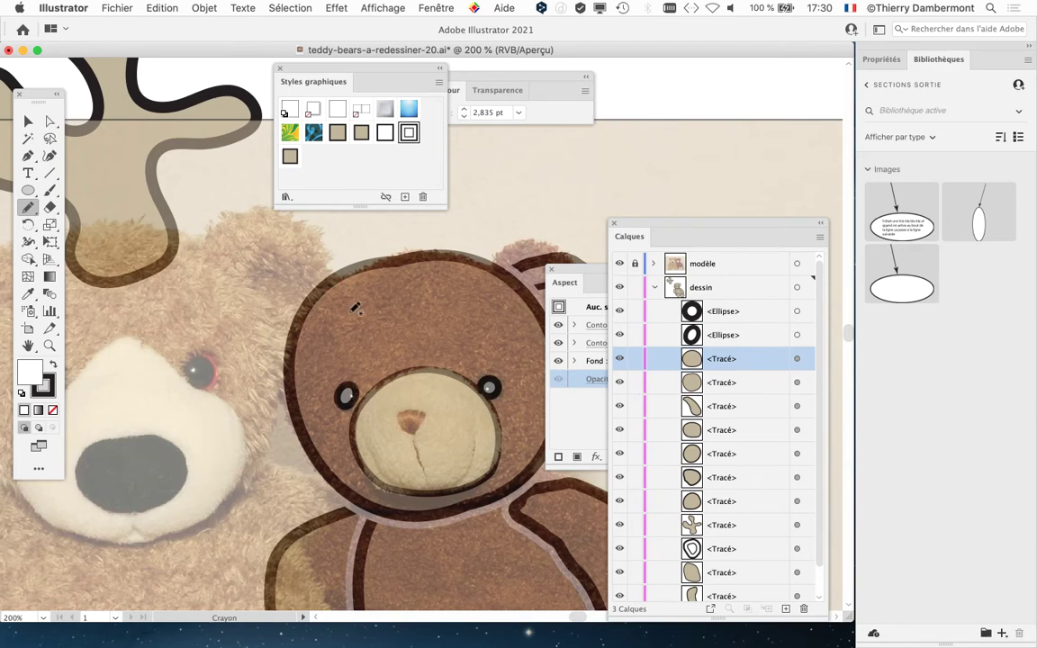
# Step: Redraw the left ear outline with the Pencil, extending it along the head outline
pyautogui.moveTo(349, 324); pyautogui.dragTo(238, 370)
pyautogui.moveTo(349, 286); pyautogui.dragTo(343, 290)
pyautogui.click(408, 134)
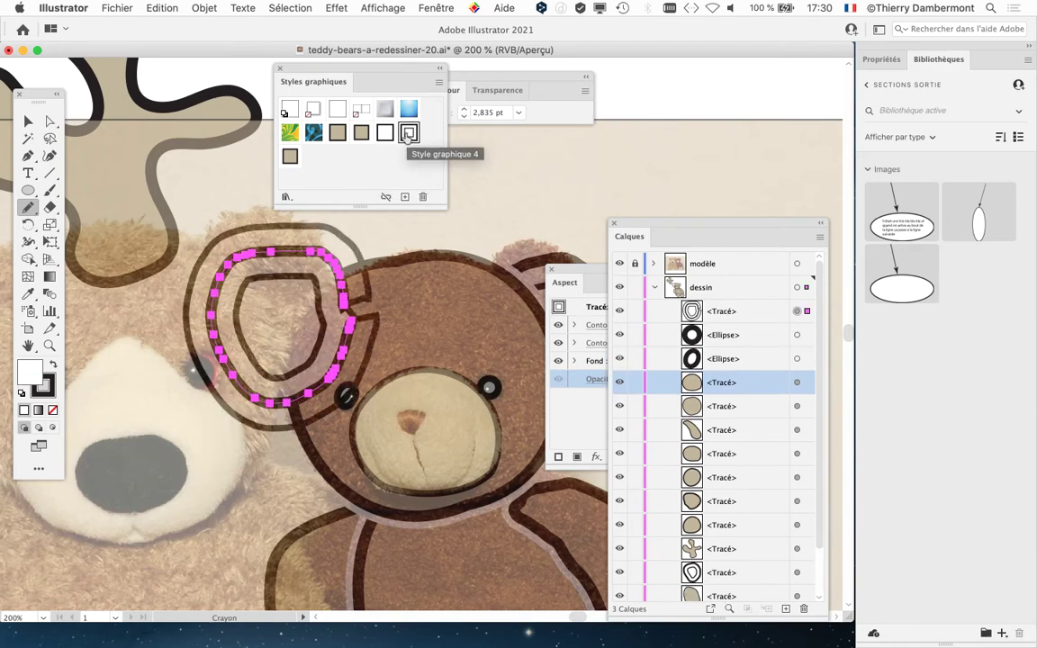
pyautogui.hotkey('ctrl', 'z')
pyautogui.hotkey('ctrl', 'z')
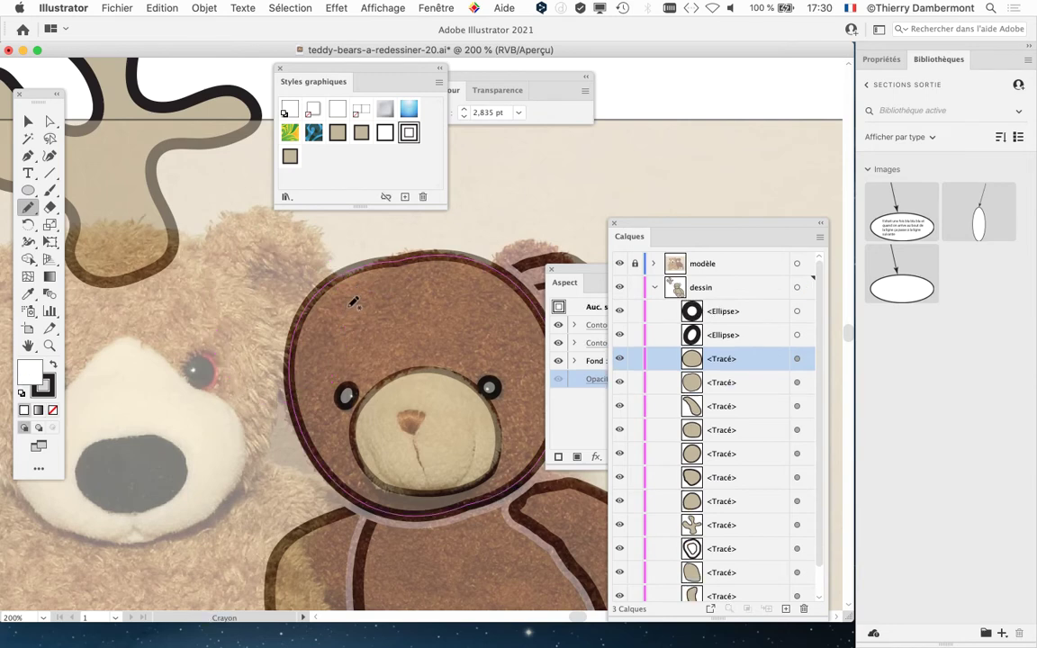
pyautogui.moveTo(359, 299); pyautogui.dragTo(356, 281)
pyautogui.moveTo(336, 343); pyautogui.dragTo(316, 303)
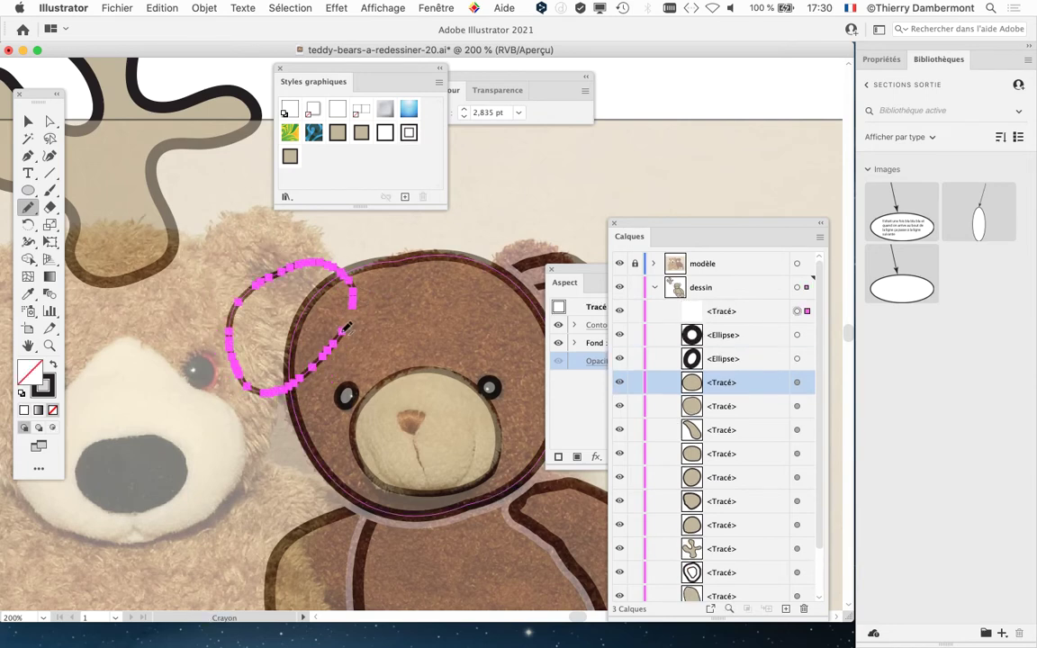
# Step: Join the two ear path ends with a connecting Pencil stroke
pyautogui.scroll(3, 357, 319)
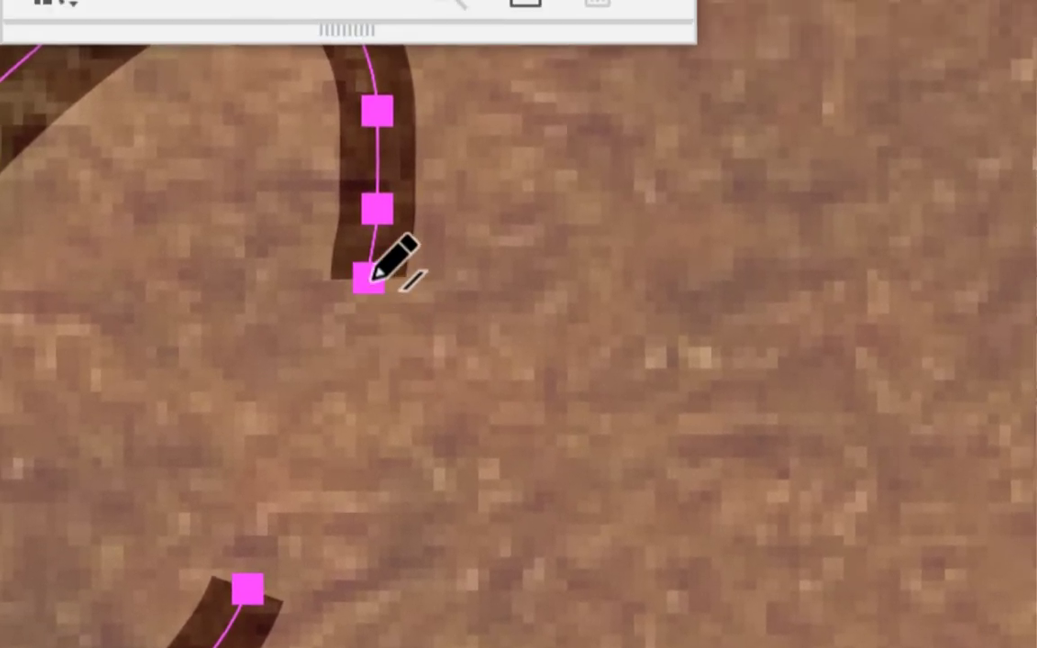
pyautogui.moveTo(371, 277); pyautogui.dragTo(351, 340)
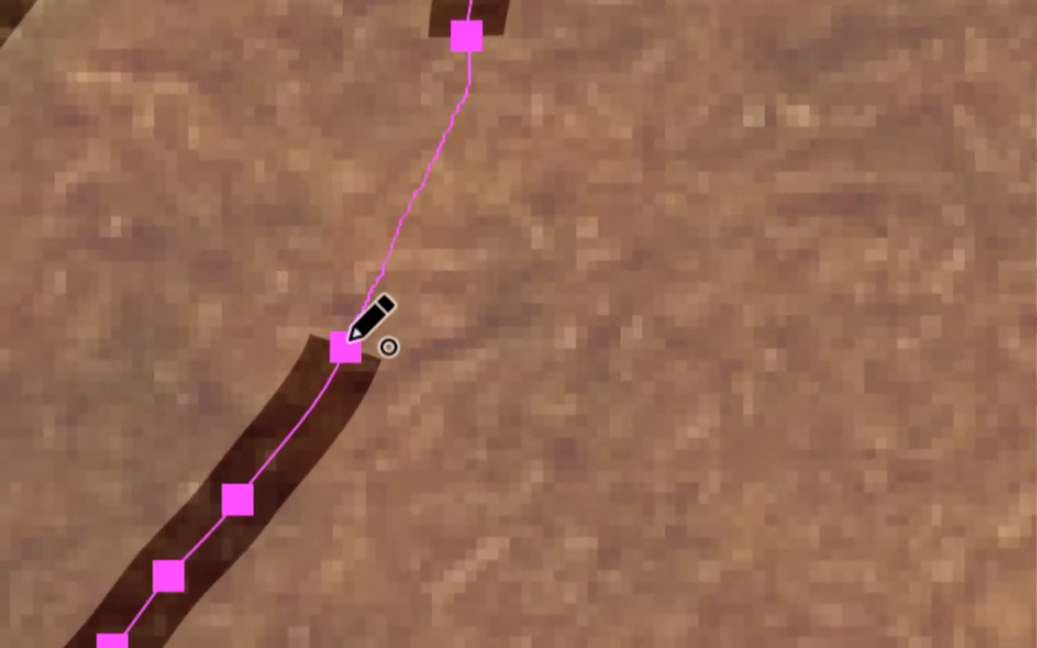
pyautogui.hotkey('ctrl', 'z')
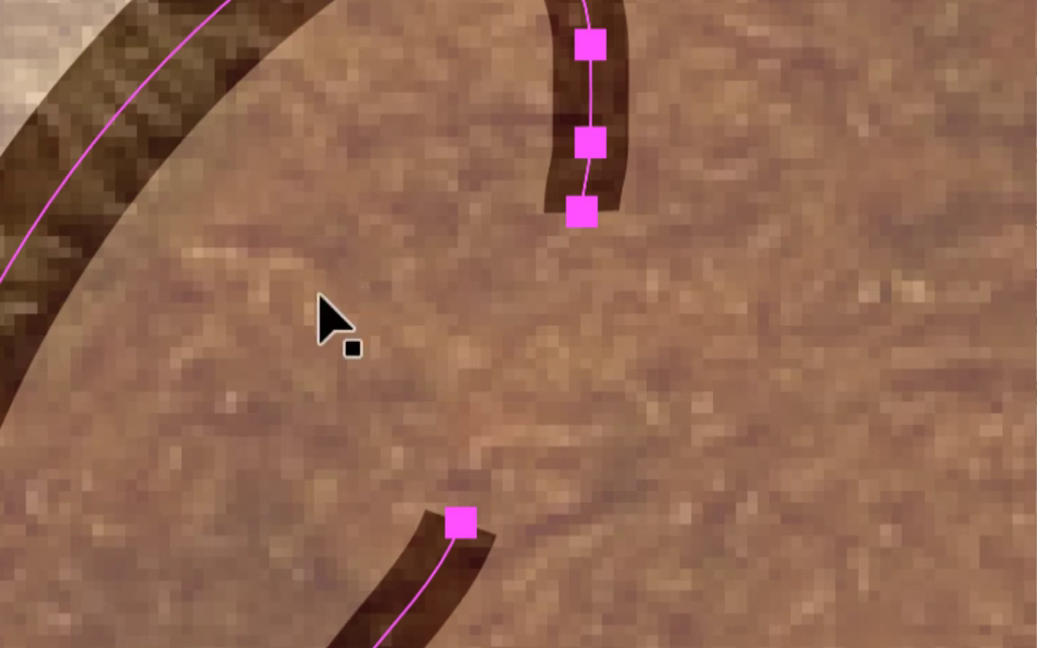
pyautogui.hotkey('ctrl', 'shift', 'z')
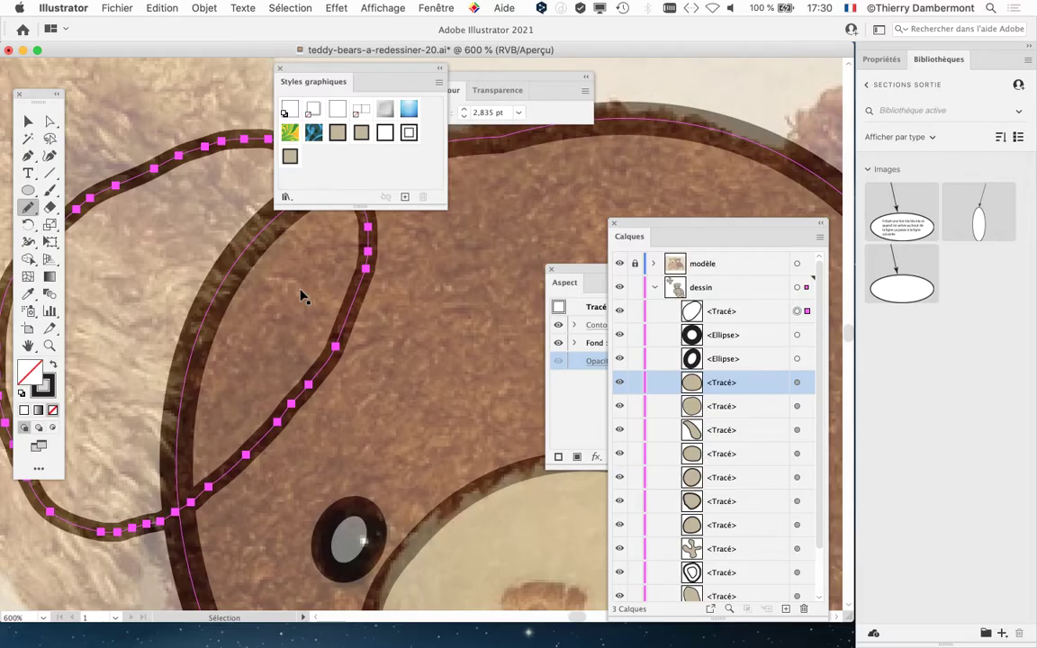
pyautogui.scroll(-1, 329, 295)
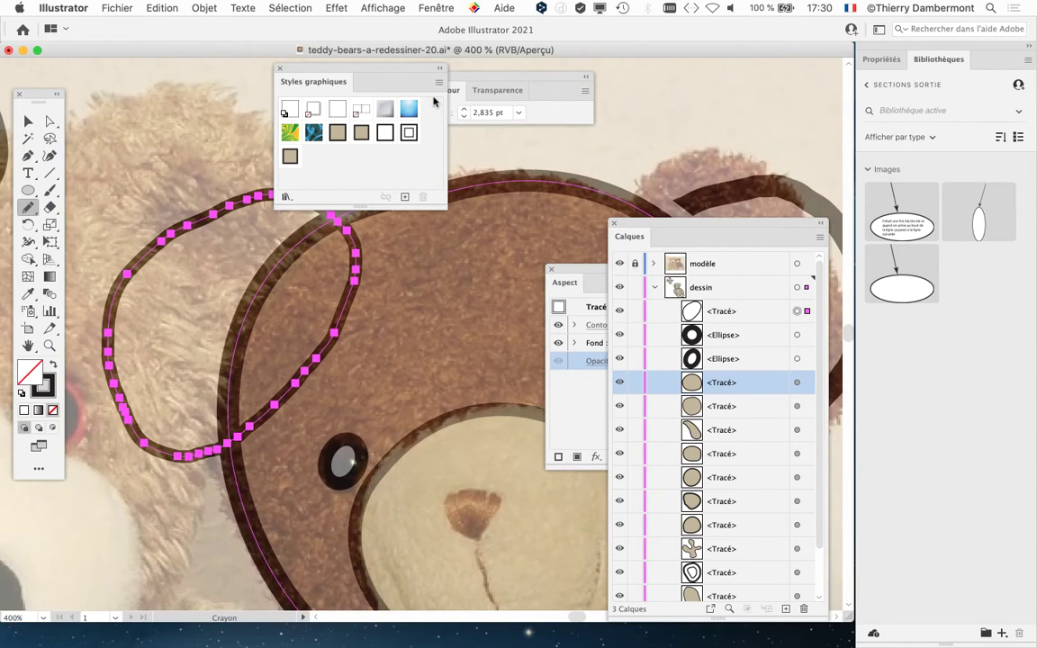
# Step: Apply Style graphique 4 to the finished ear outline for a thick contour
pyautogui.moveTo(355, 73)
pyautogui.mouseDown()
pyautogui.moveTo(345, 135)
pyautogui.moveTo(184, 100)
pyautogui.mouseUp()
pyautogui.click(236, 161)
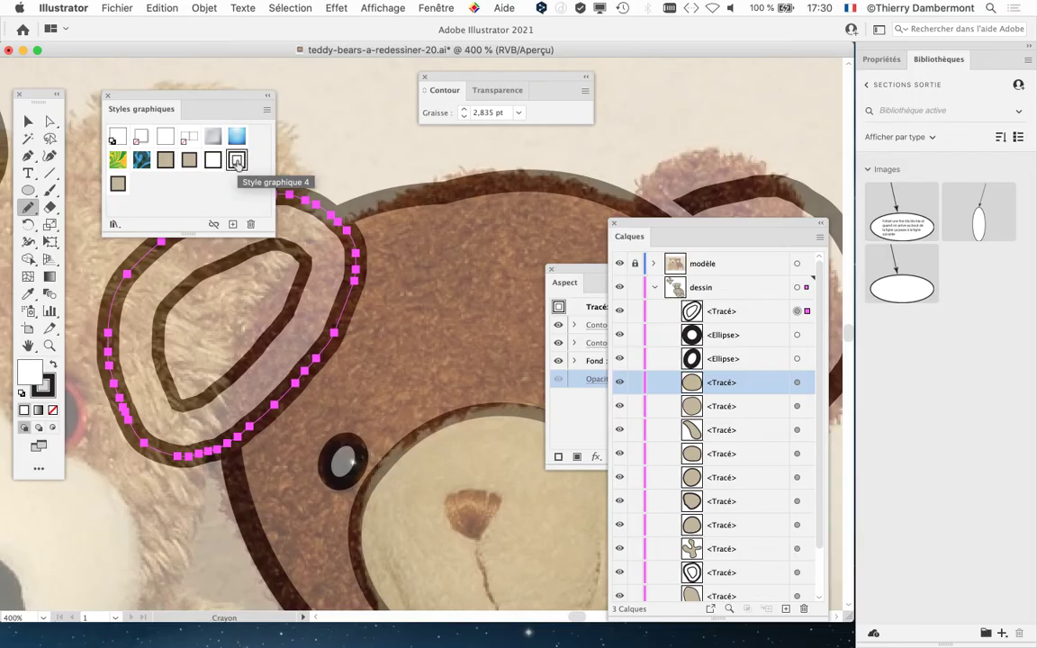
pyautogui.scroll(-1, 393, 348)
pyautogui.scroll(-1, 393, 347)
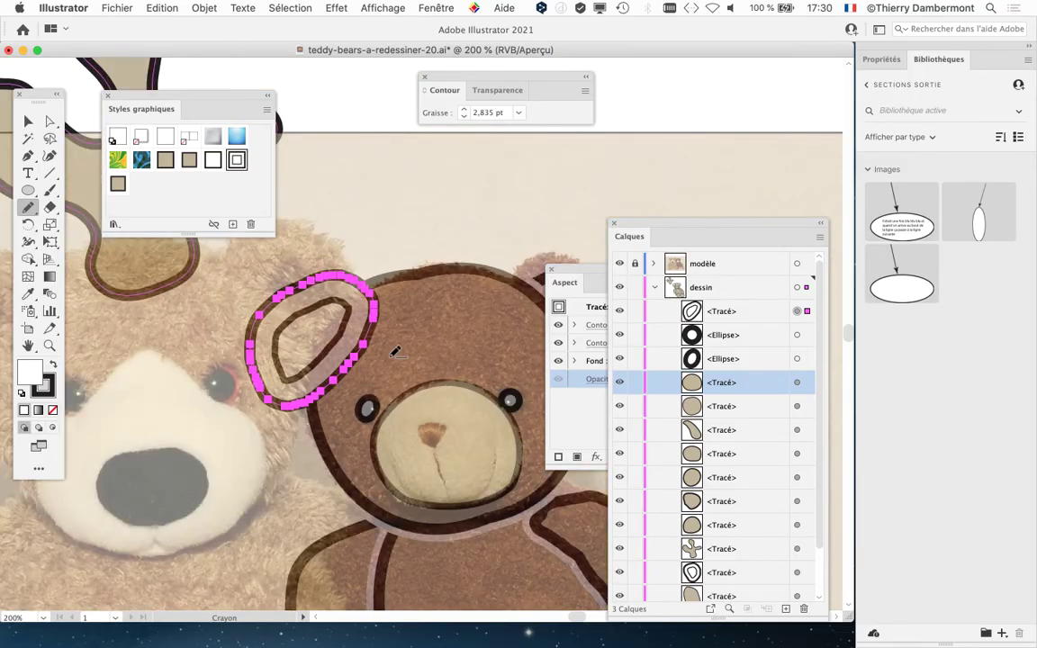
pyautogui.scroll(-2, 489, 378)
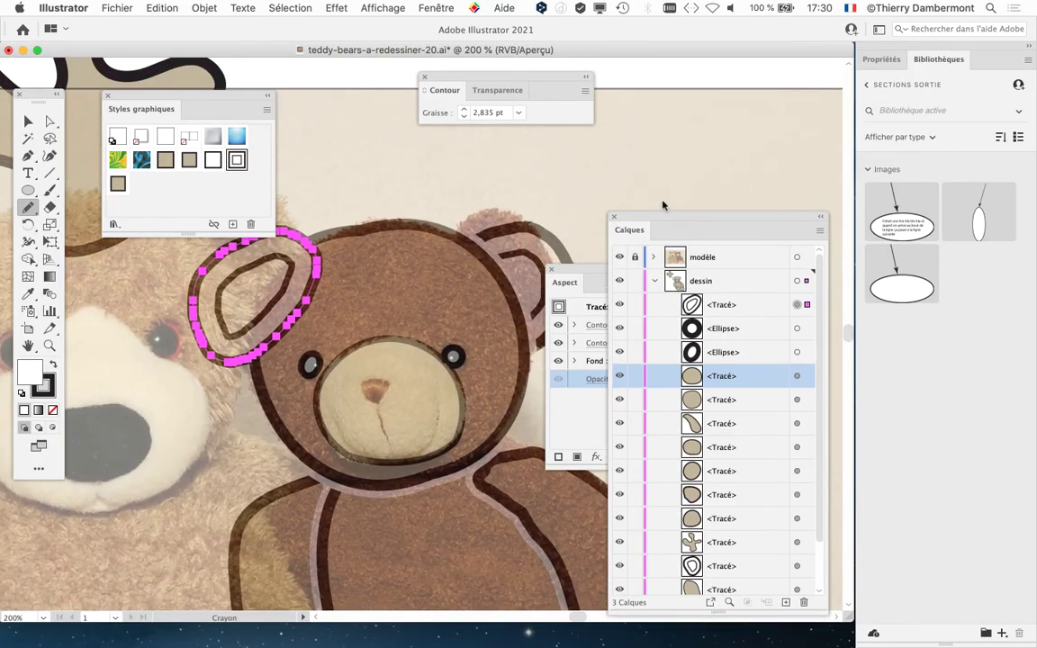
pyautogui.moveTo(664, 224); pyautogui.dragTo(664, 81)
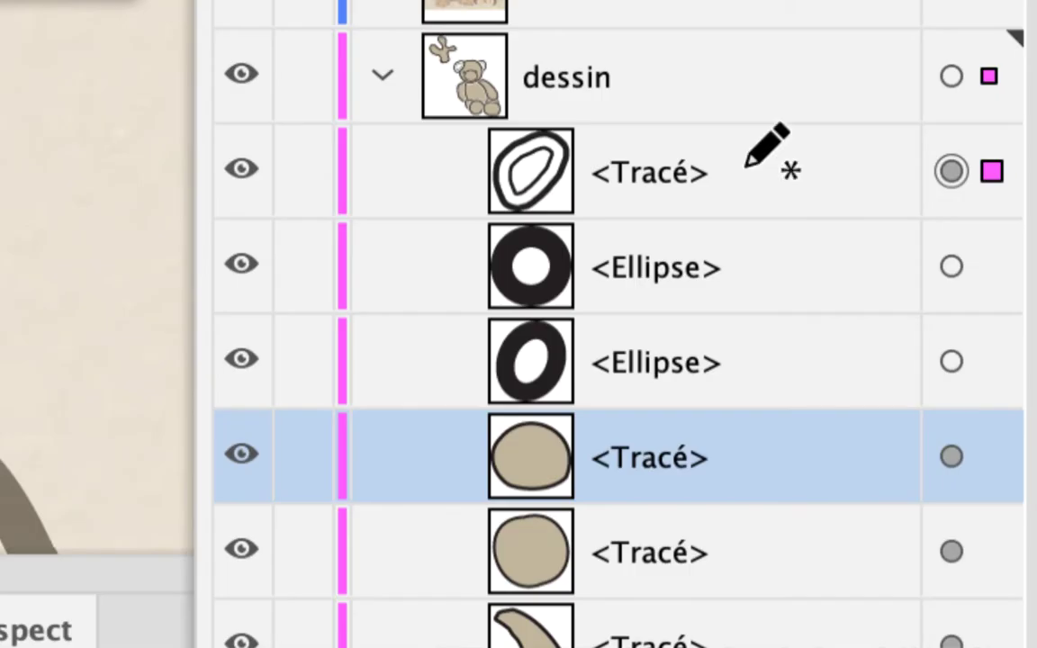
# Step: Move the ear <Tracé> row in Calques below the head shapes, then deselect it
pyautogui.moveTo(745, 170); pyautogui.dragTo(760, 242)
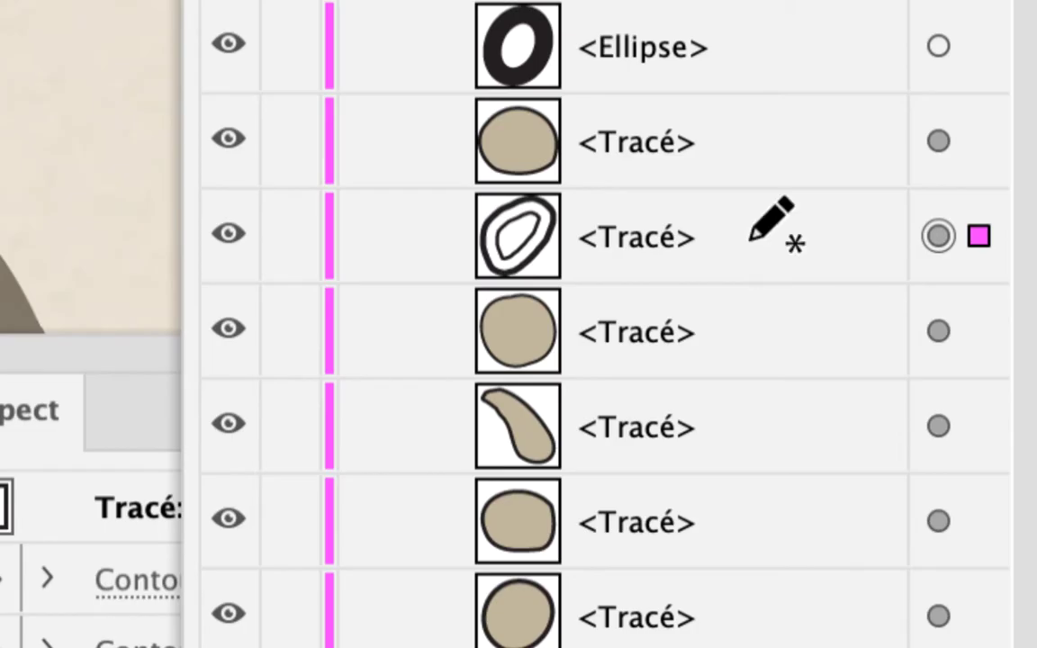
pyautogui.moveTo(750, 241); pyautogui.dragTo(746, 281)
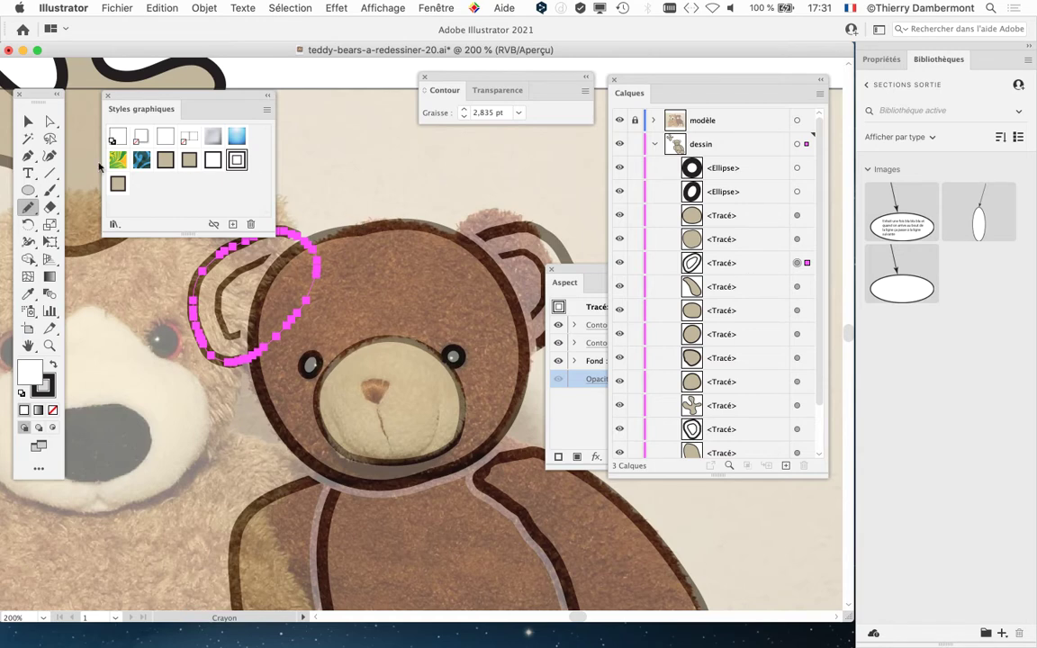
pyautogui.click(28, 121)
pyautogui.click(373, 191)
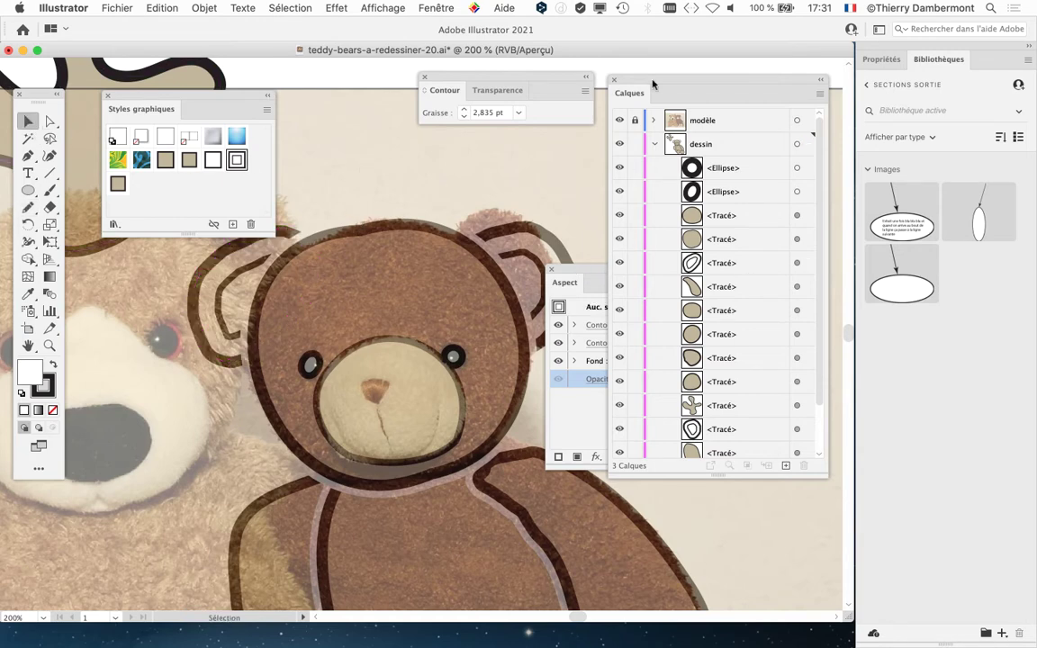
# Step: Hide the 'modèle' reference photo layer and move the Calques and Aspect panels aside
pyautogui.click(619, 120)
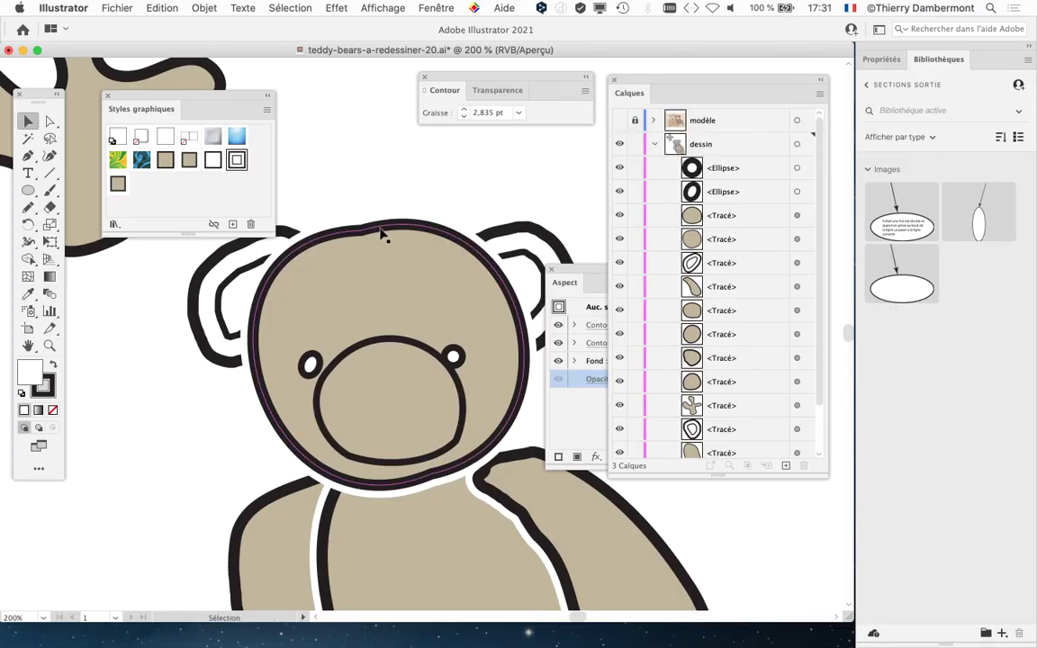
pyautogui.moveTo(651, 82); pyautogui.dragTo(736, 89)
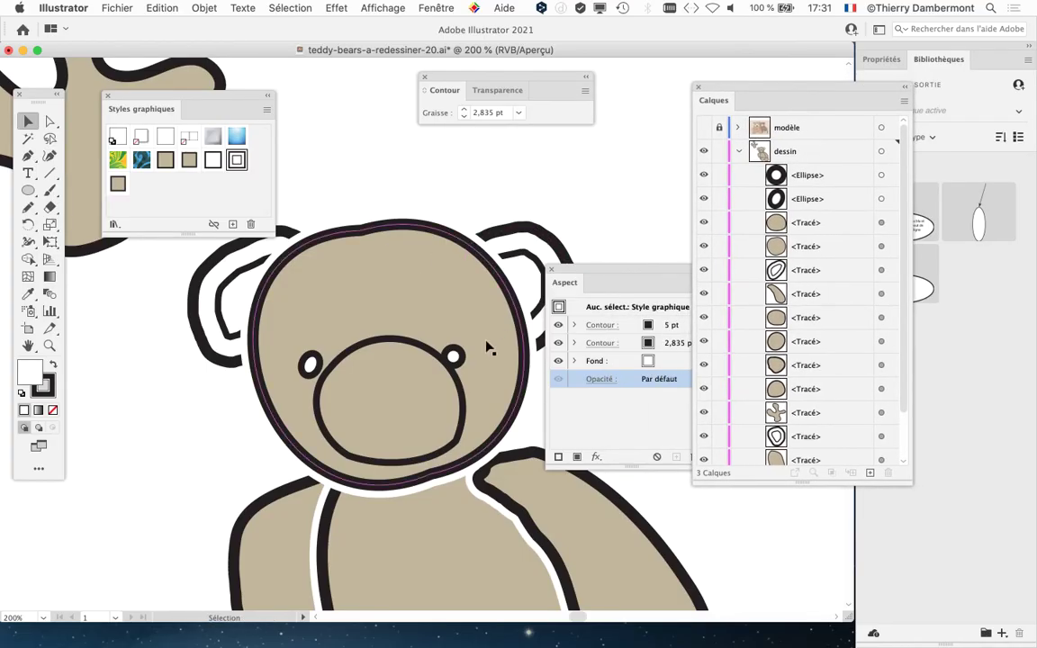
pyautogui.moveTo(588, 270); pyautogui.dragTo(612, 191)
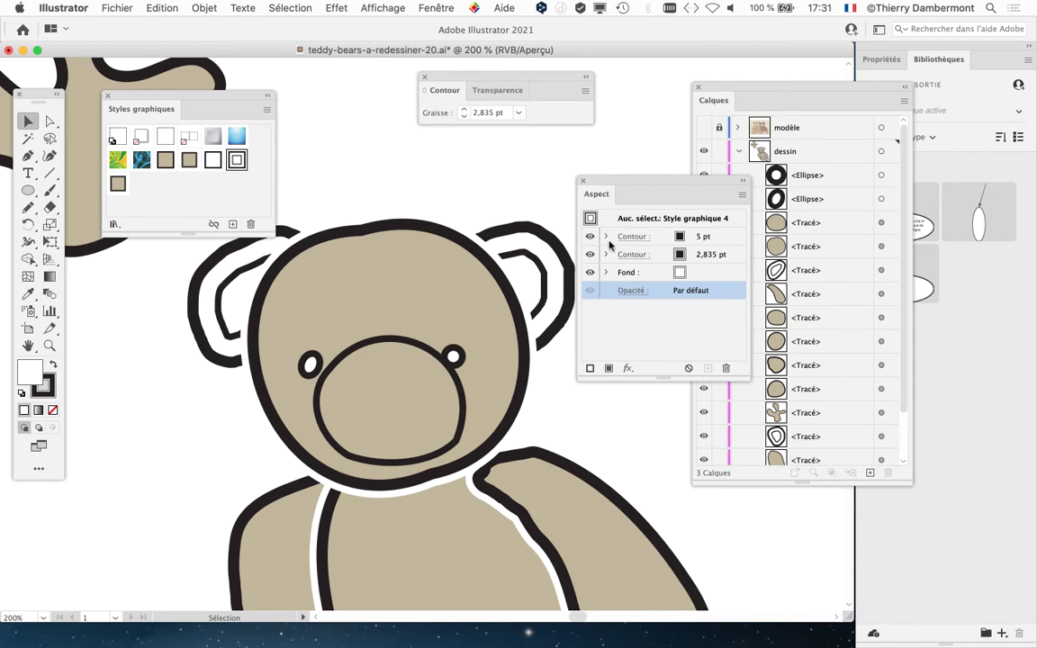
# Step: Zoom out to 100% to view the whole bear drawing alone
pyautogui.click(463, 423)
pyautogui.press('super+minus')
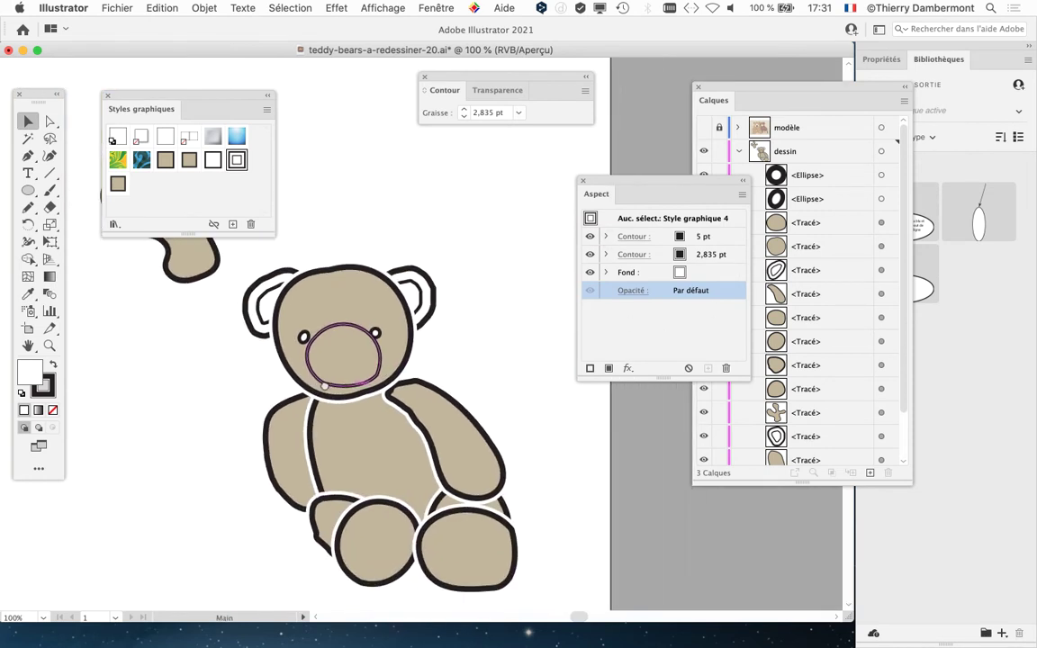
pyautogui.moveTo(523, 561); pyautogui.dragTo(504, 498)
pyautogui.click(434, 349)
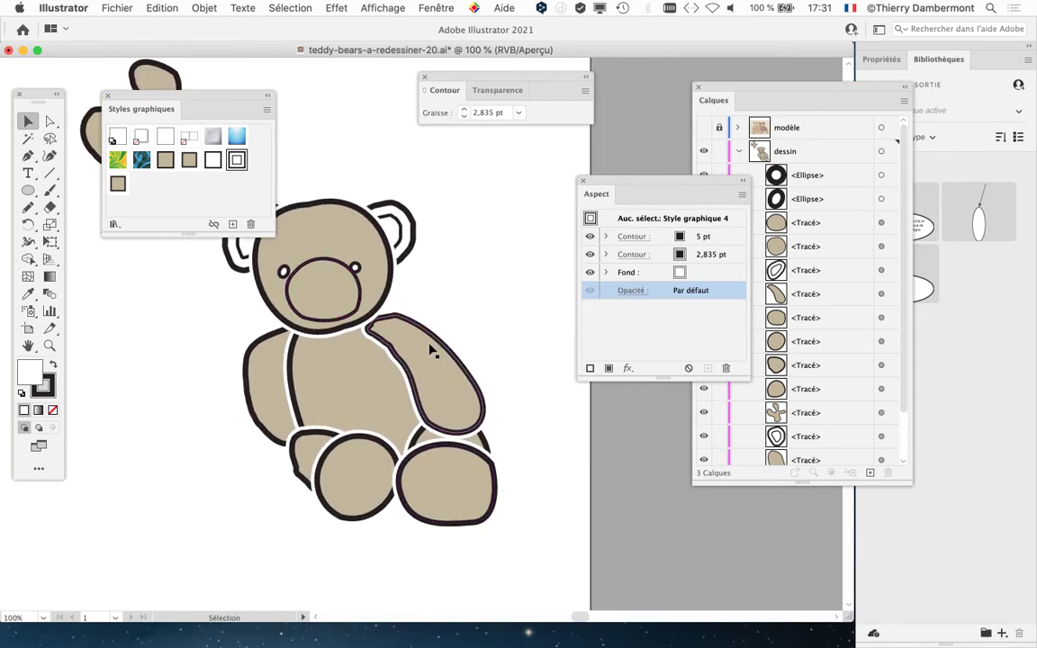
pyautogui.click(117, 8)
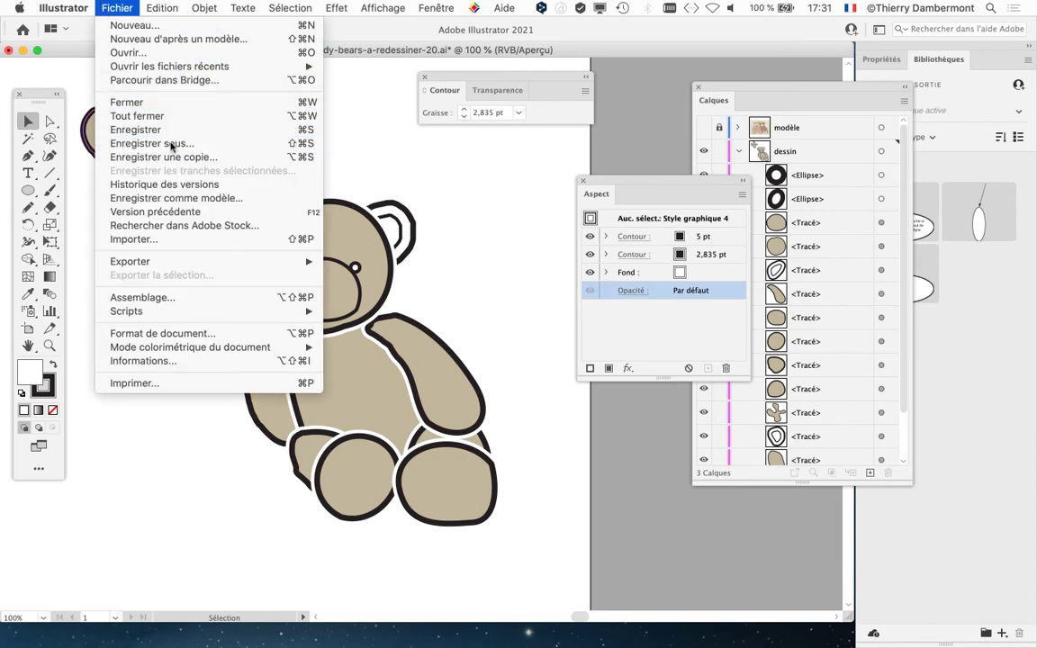
# Step: Save as teddy-bears-a-redessiner-21.ai, then trace a pencil loop around the left ear
pyautogui.click(534, 172)
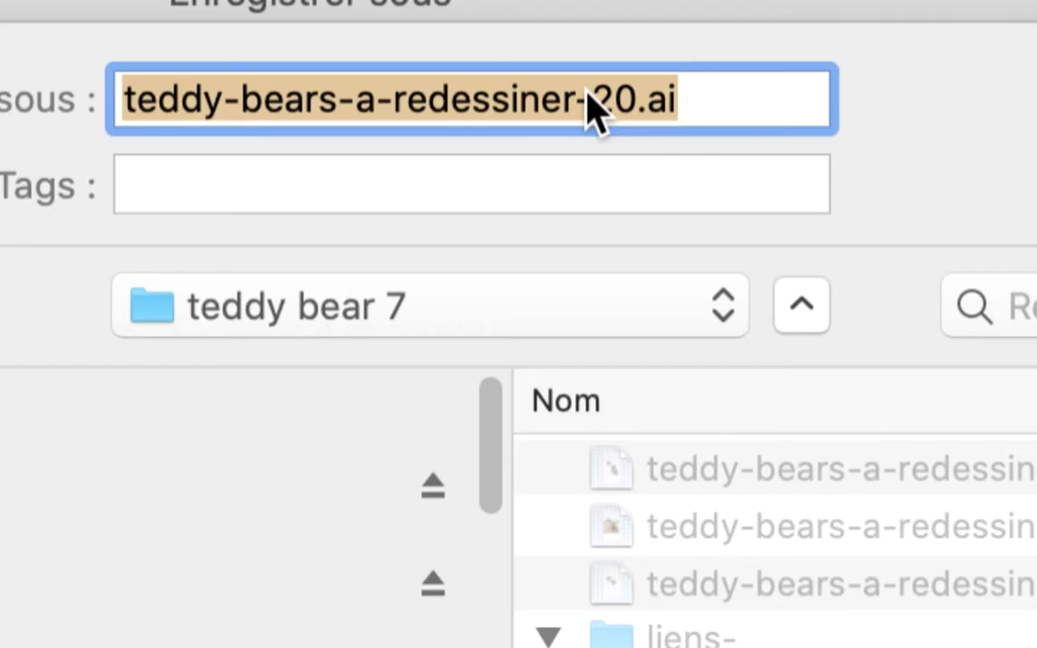
pyautogui.click(589, 96)
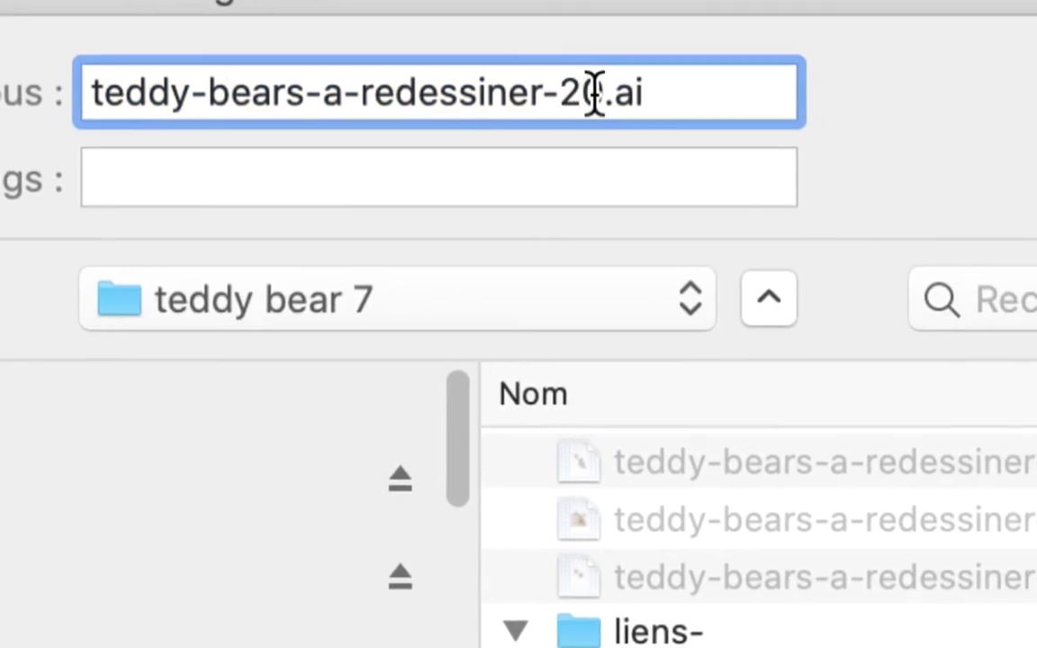
pyautogui.moveTo(594, 95); pyautogui.dragTo(599, 99)
pyautogui.write('1')
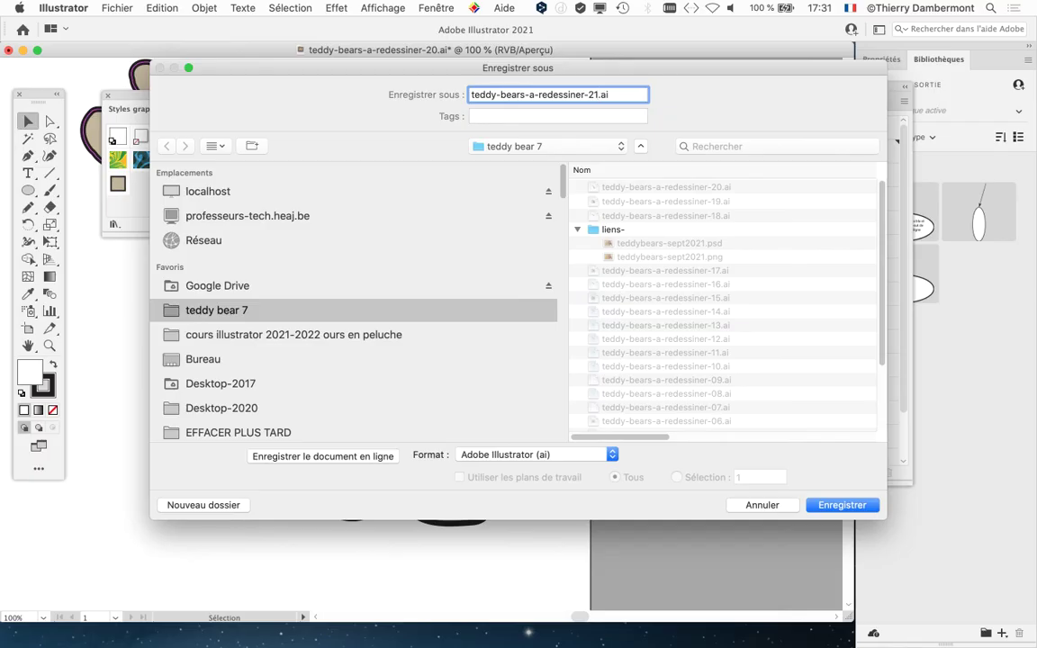
pyautogui.press('Return')
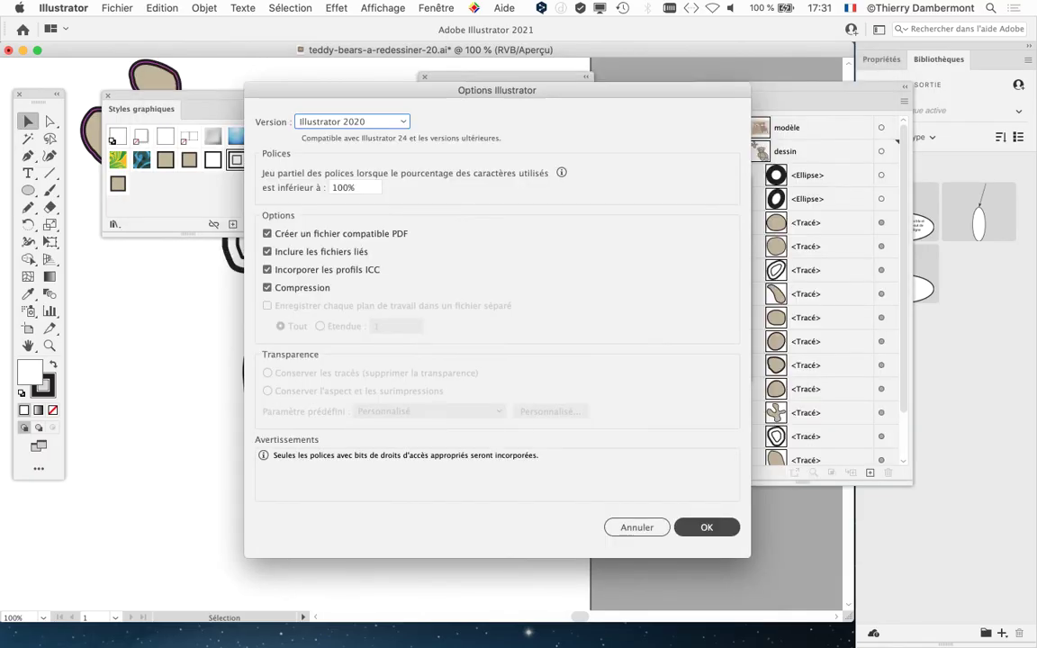
pyautogui.press('Return')
pyautogui.moveTo(335, 289); pyautogui.dragTo(351, 297)
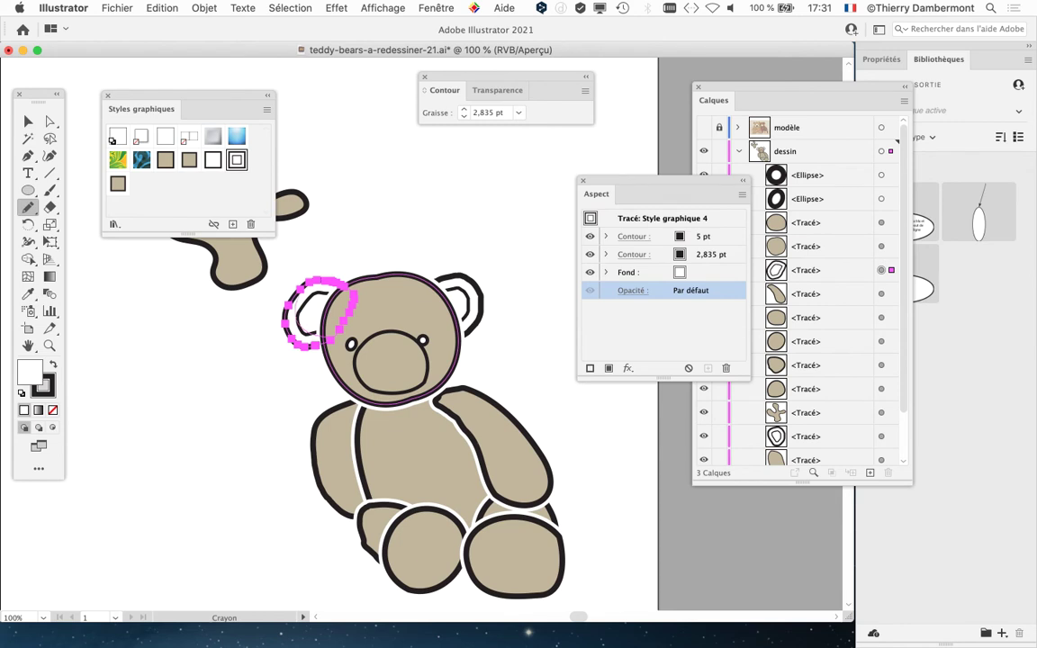
# Step: Deselect all and trash the stray tan blob's path in Calques, moving the Aspect panel aside
pyautogui.press('super+shift+a')
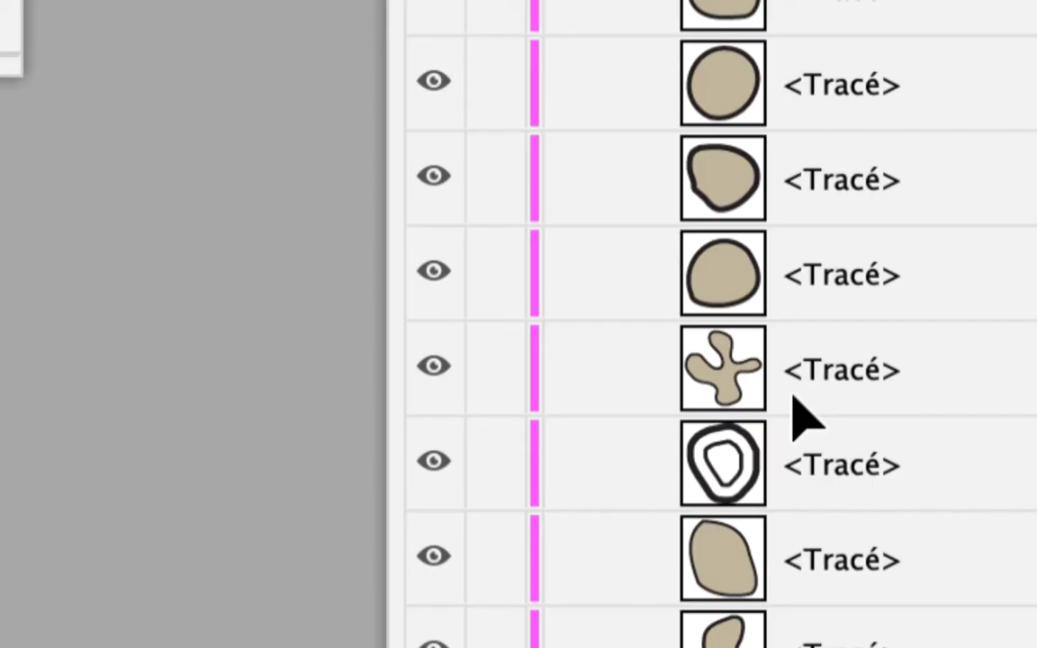
pyautogui.click(796, 401)
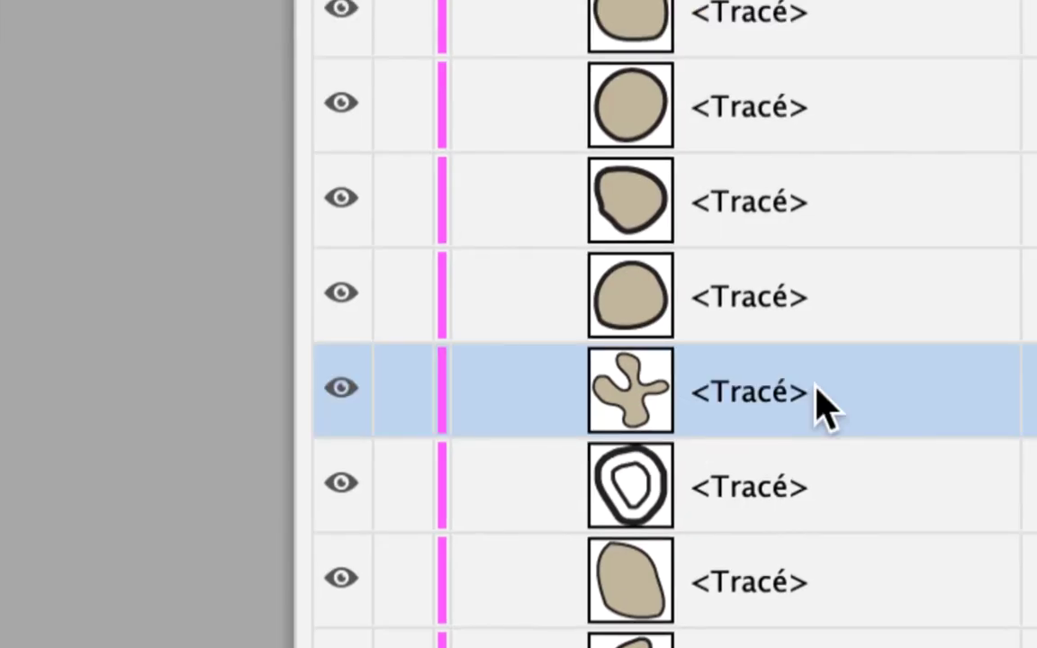
pyautogui.moveTo(816, 389); pyautogui.dragTo(869, 463)
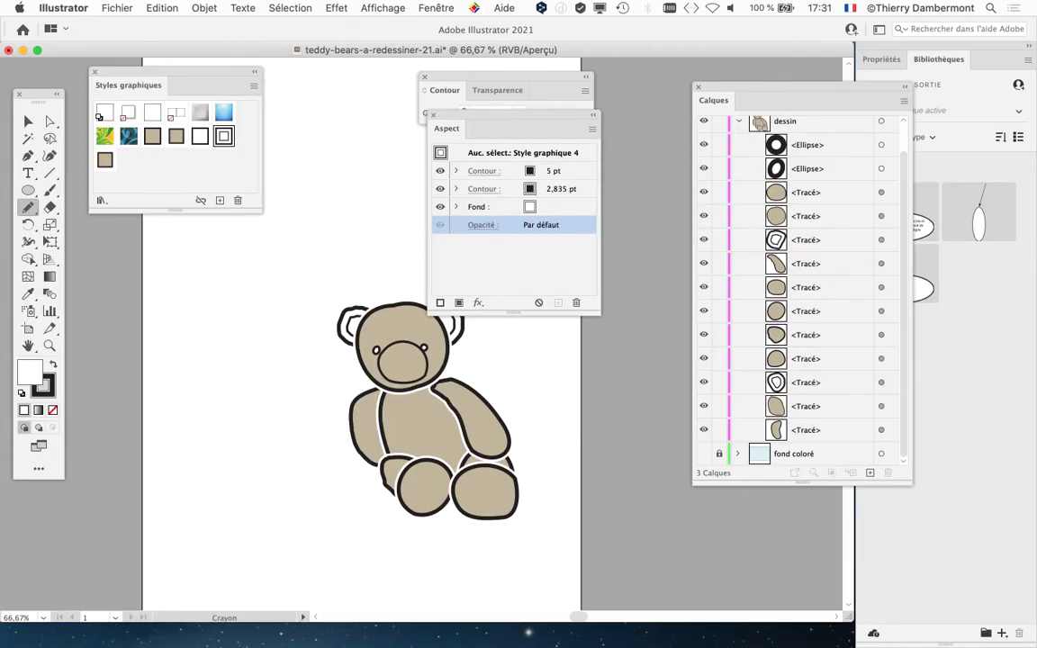
pyautogui.moveTo(504, 122); pyautogui.dragTo(626, 188)
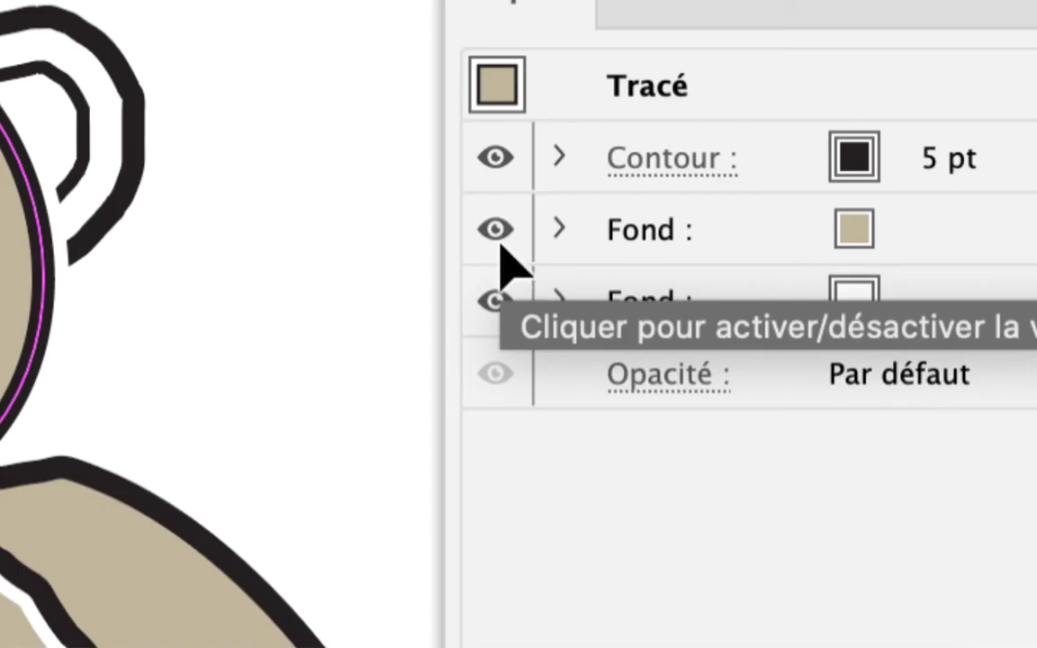
# Step: Hide the beige Fond fills of the arm, legs, feet and toe in Aspect
pyautogui.click(501, 247)
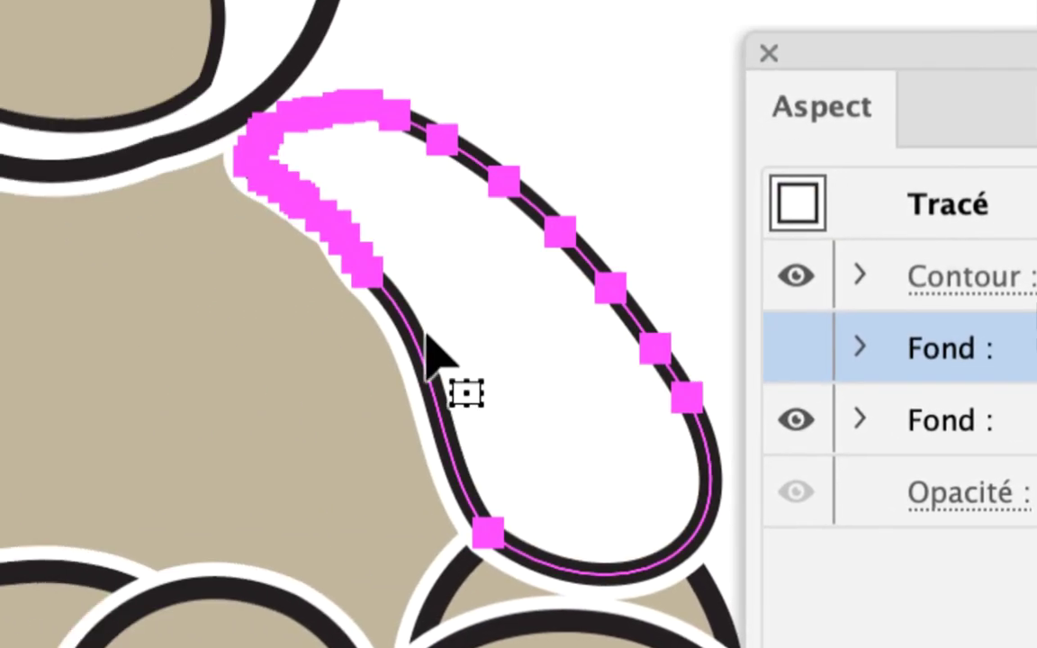
pyautogui.click(502, 341)
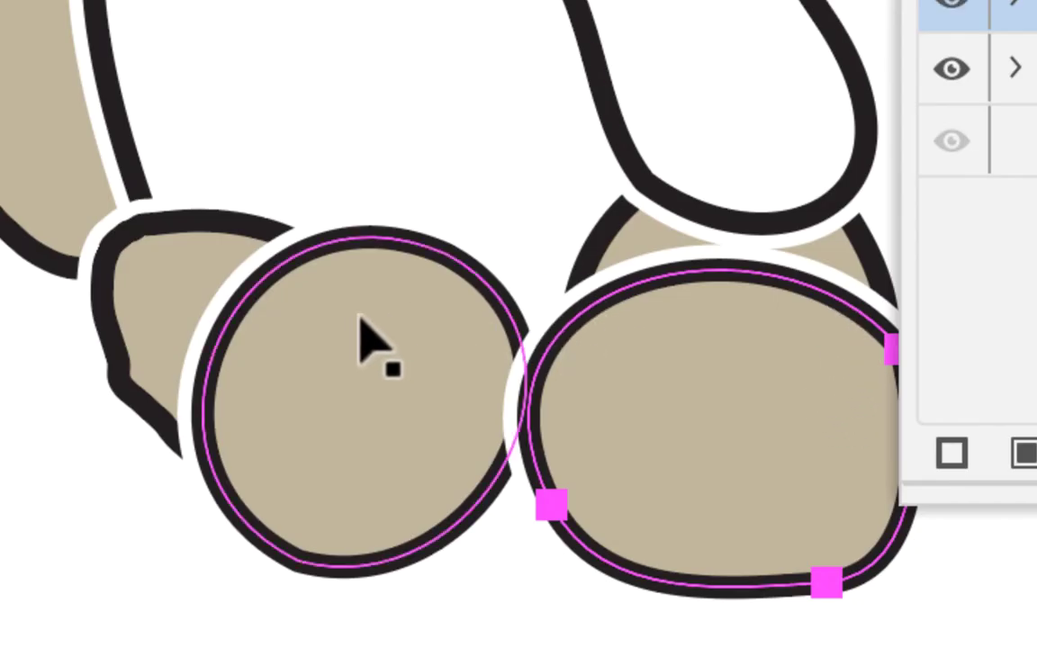
pyautogui.keyDown('shift'); pyautogui.click(330, 434); pyautogui.keyUp('shift')
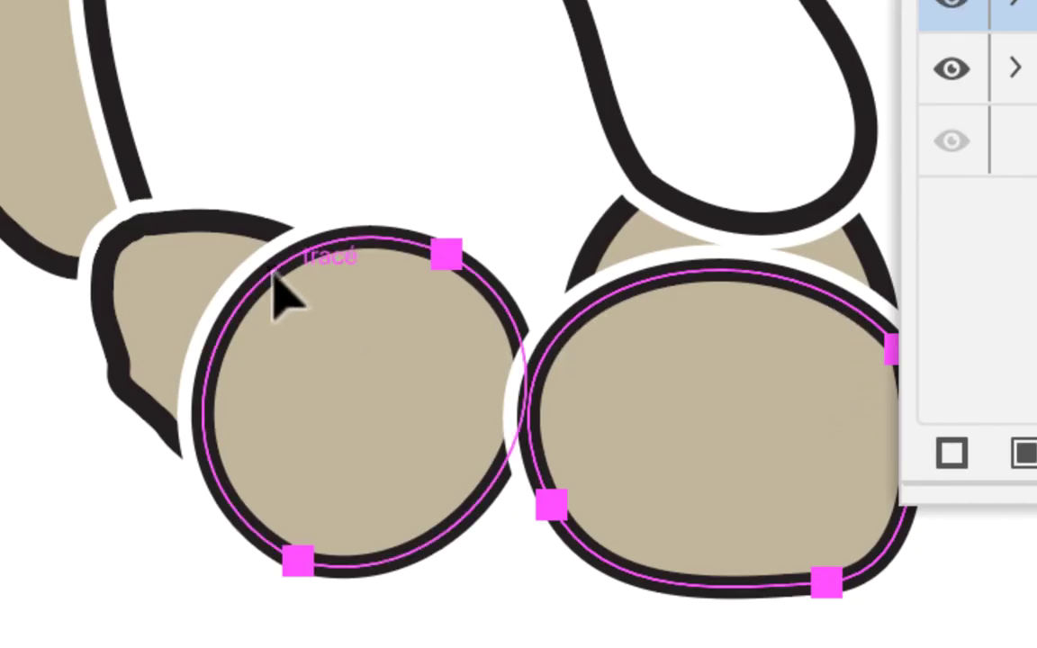
pyautogui.keyDown('shift'); pyautogui.click(197, 292); pyautogui.keyUp('shift')
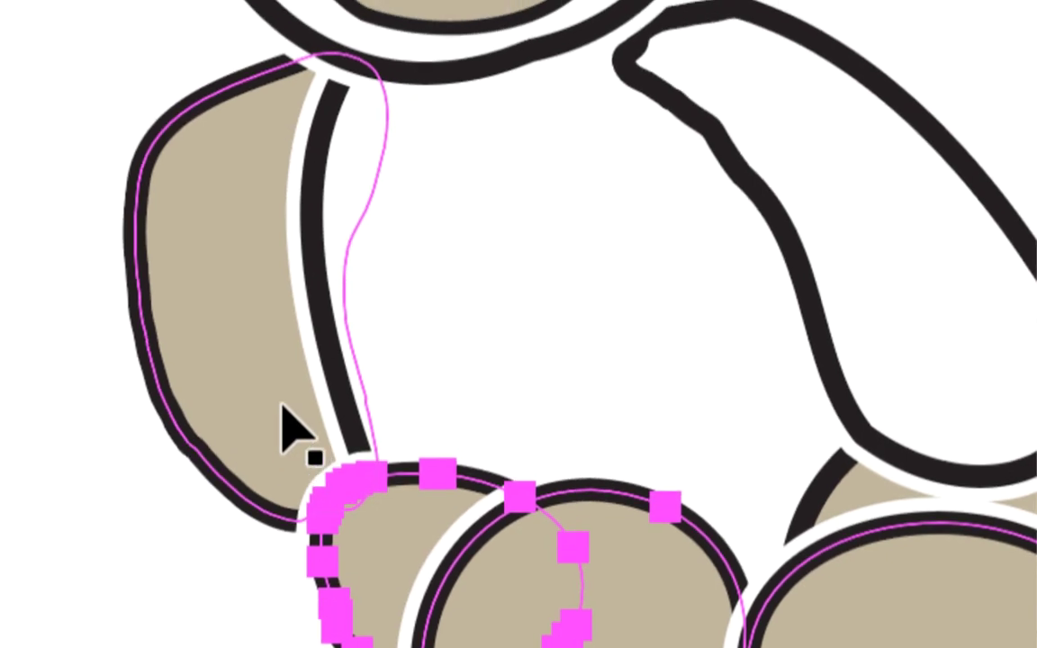
pyautogui.keyDown('shift'); pyautogui.click(200, 326); pyautogui.keyUp('shift')
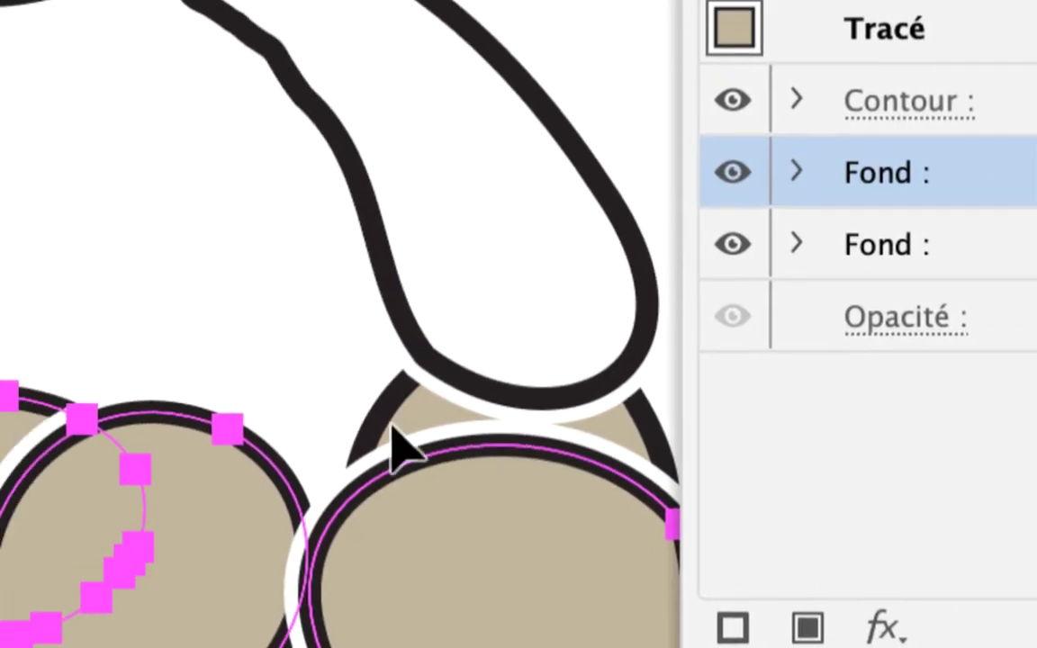
pyautogui.keyDown('shift'); pyautogui.click(398, 438); pyautogui.keyUp('shift')
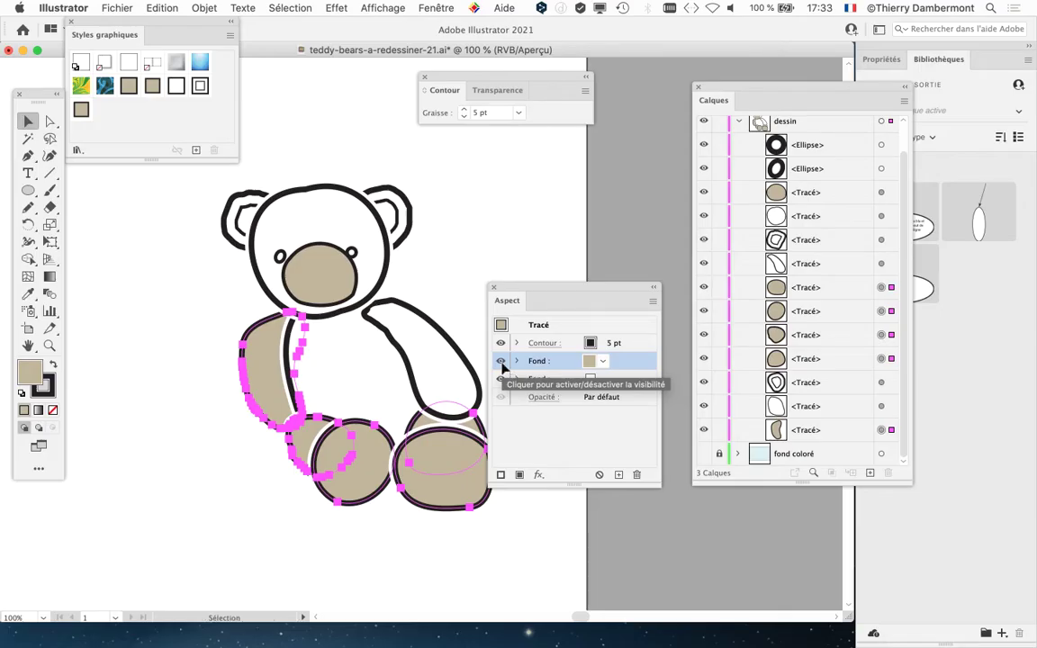
pyautogui.click(503, 361)
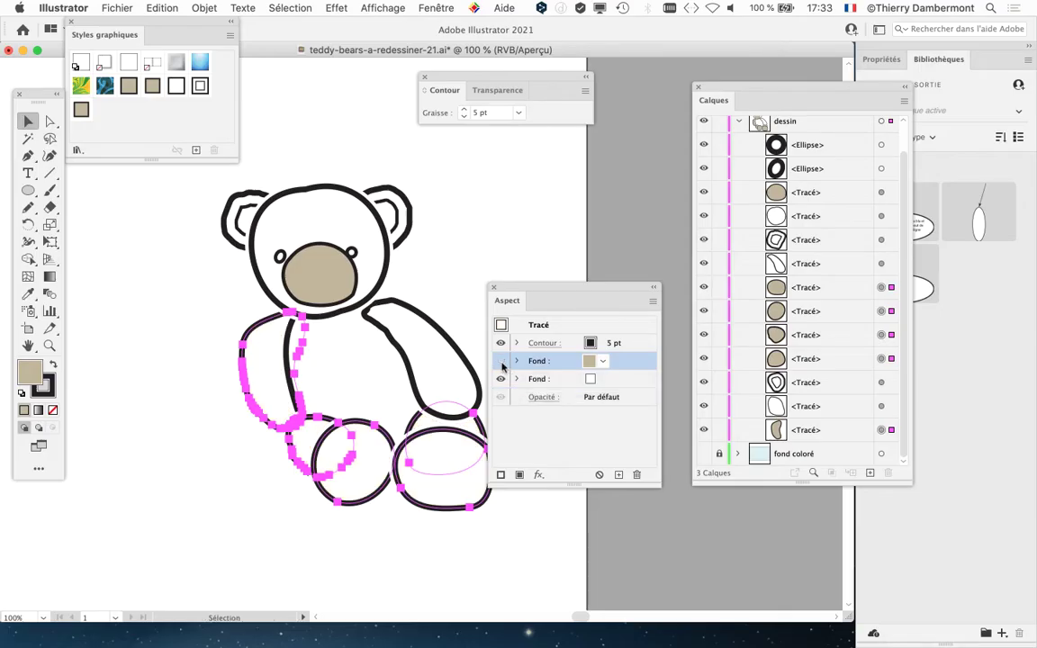
# Step: Hide the nose's beige fill and clear the selection to check the line art
pyautogui.click(481, 231)
pyautogui.click(349, 273)
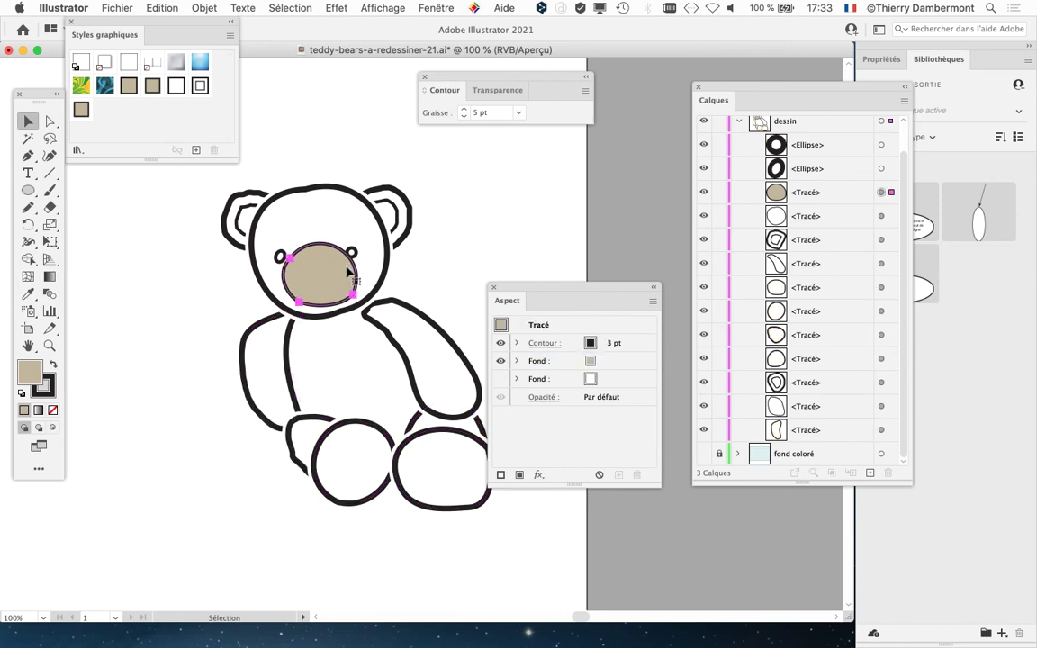
pyautogui.click(500, 361)
pyautogui.click(477, 220)
# Step: Zoom to 150% to inspect the outline-only bear, then return the view to 100%
pyautogui.scroll(-1, 402, 346)
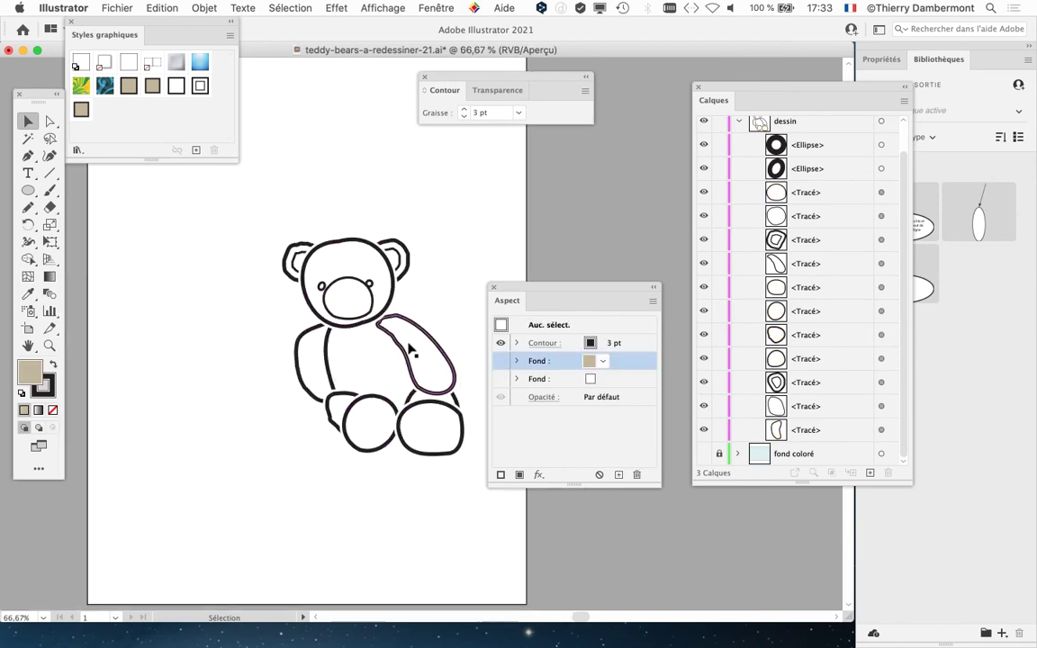
pyautogui.scroll(1, 425, 386)
pyautogui.scroll(1, 468, 412)
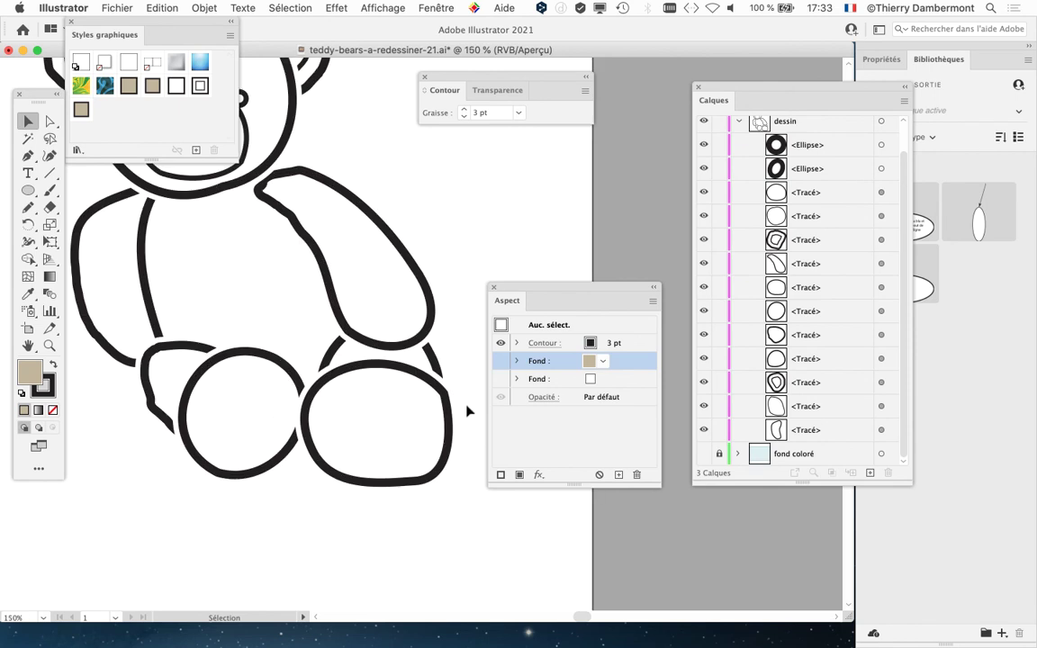
pyautogui.moveTo(529, 292); pyautogui.dragTo(590, 290)
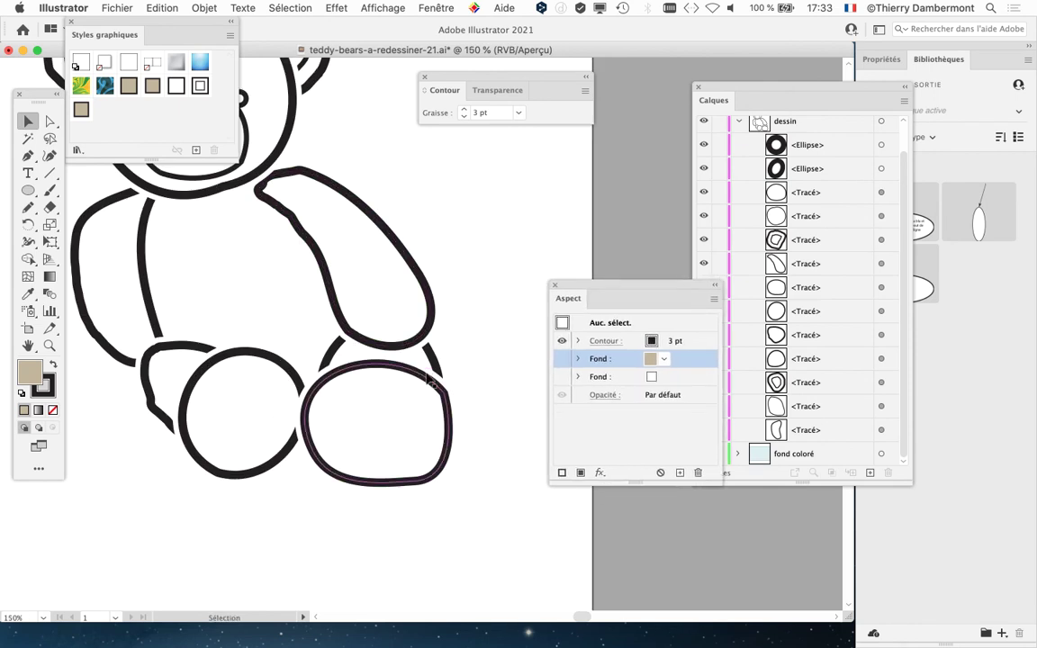
pyautogui.hscroll(-2, 494, 314)
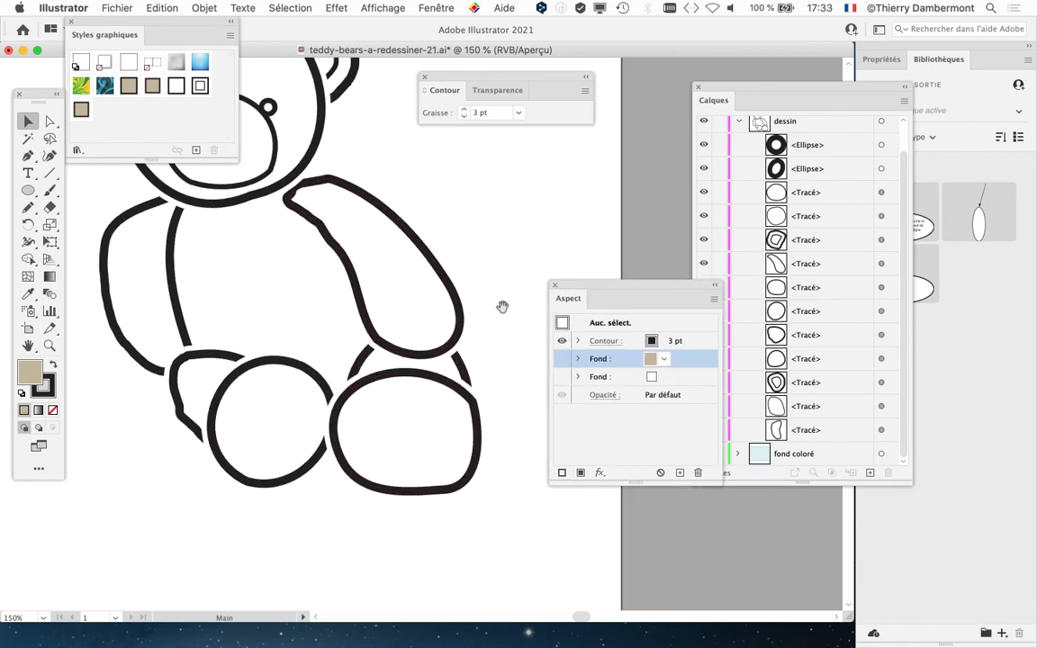
pyautogui.scroll(2, 498, 289)
pyautogui.press('super+minus')
# Step: Start Save As and change the file name to teddy-bears-a-redessiner-22.ai
pyautogui.click(117, 9)
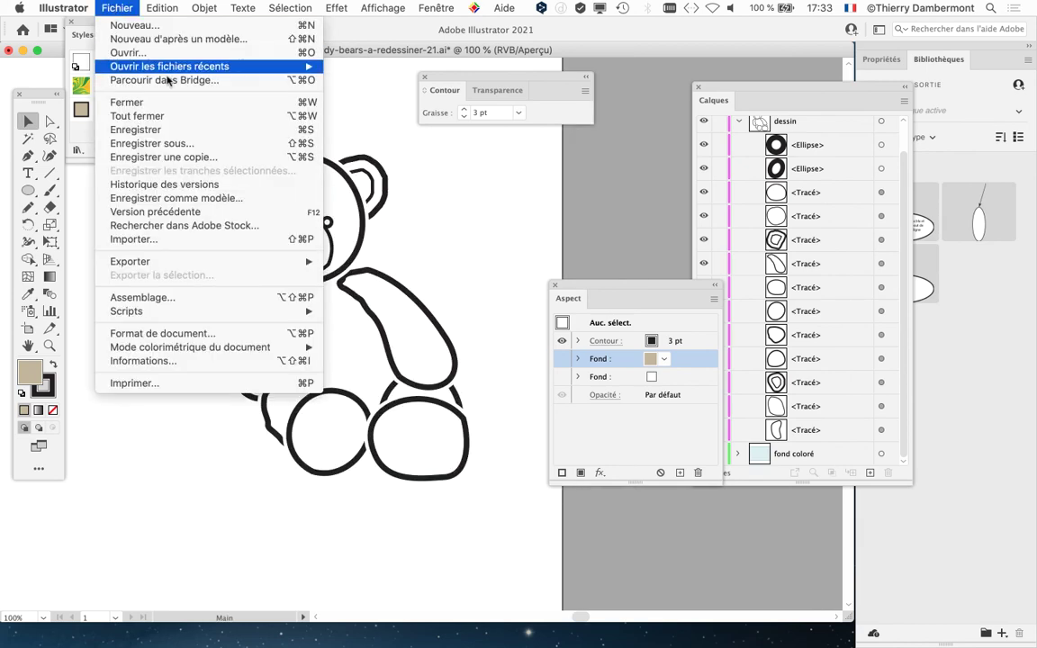
pyautogui.click(218, 144)
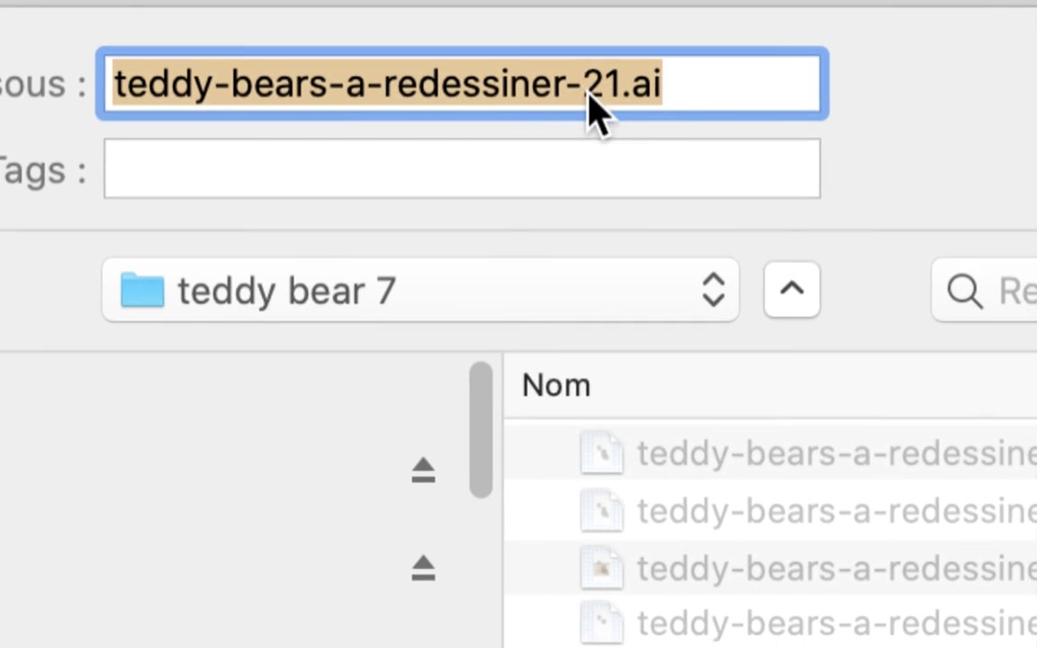
pyautogui.click(591, 104)
pyautogui.hotkey('shift', 'Right')
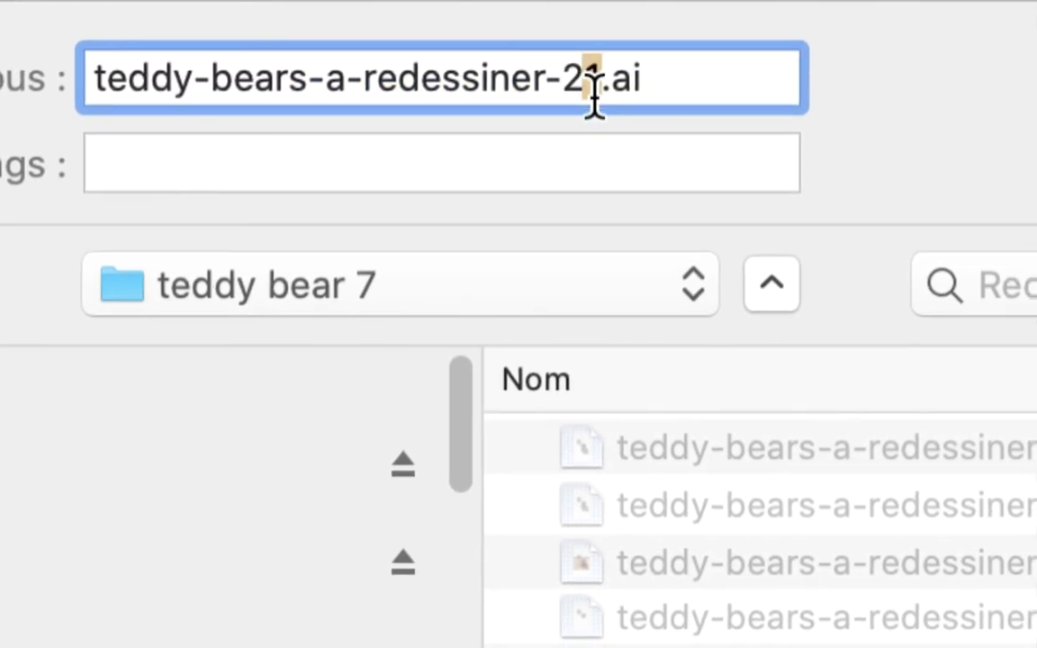
pyautogui.write('2')
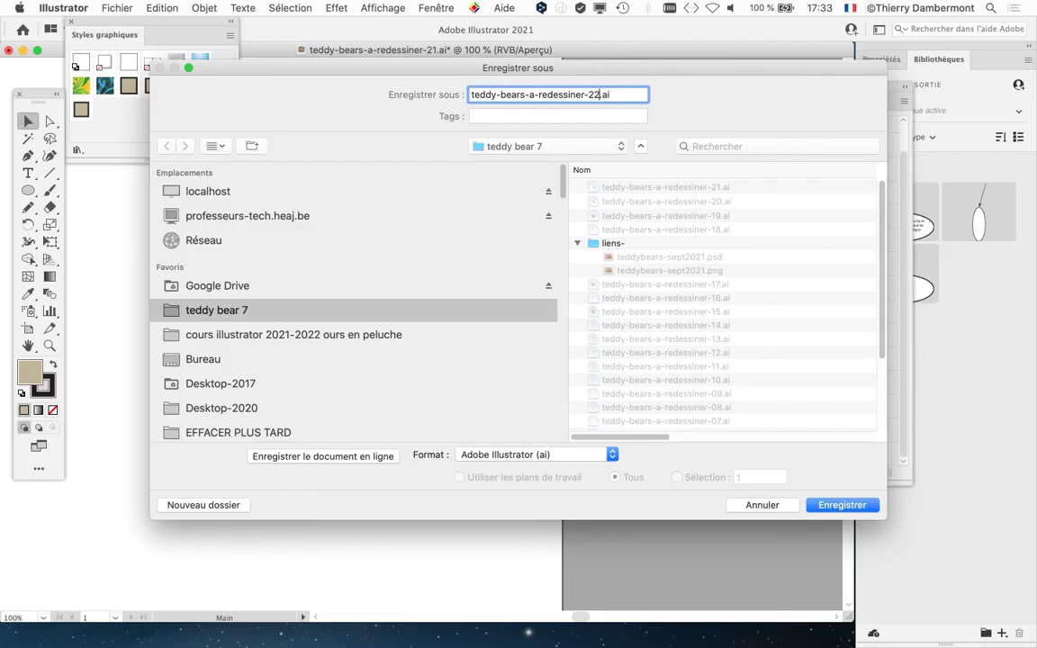